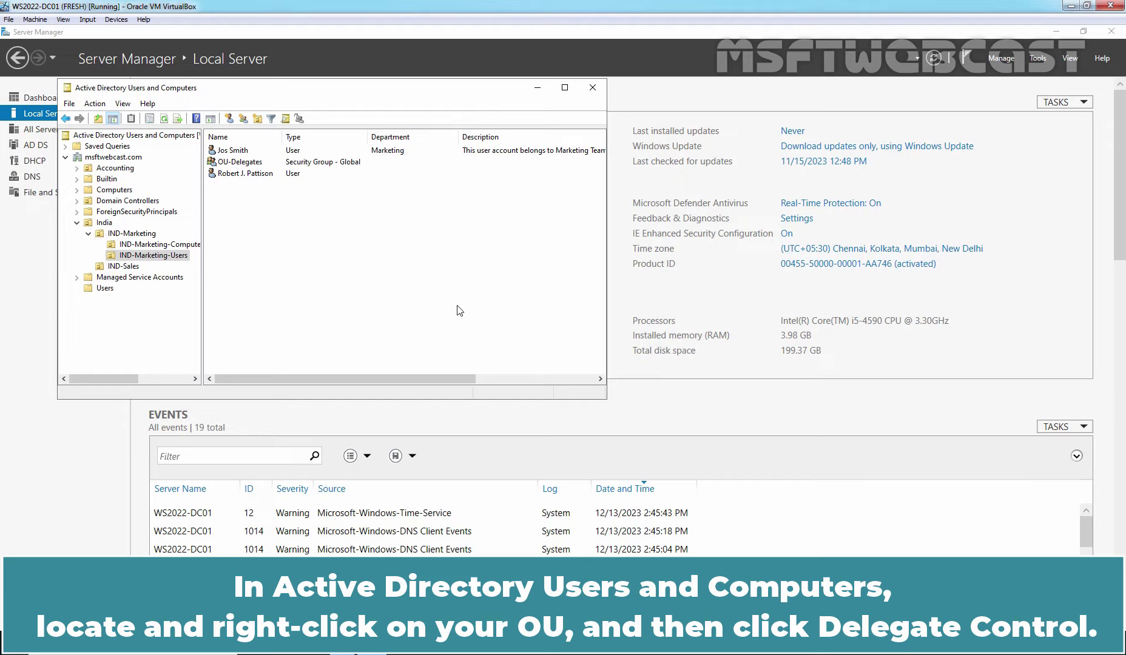
Start delegating control of IND-Marketing-Users and add the OU-Delegates group as delegate
{"action": "right_click", "coordinate": [150, 257]}
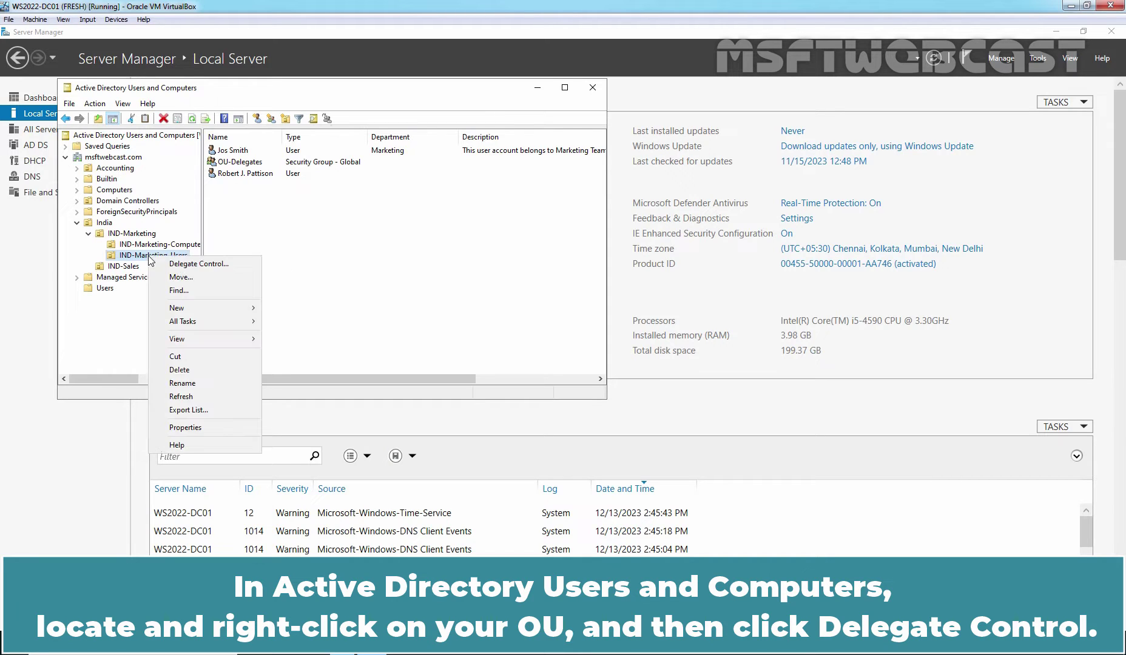
{"action": "left_click", "coordinate": [185, 265]}
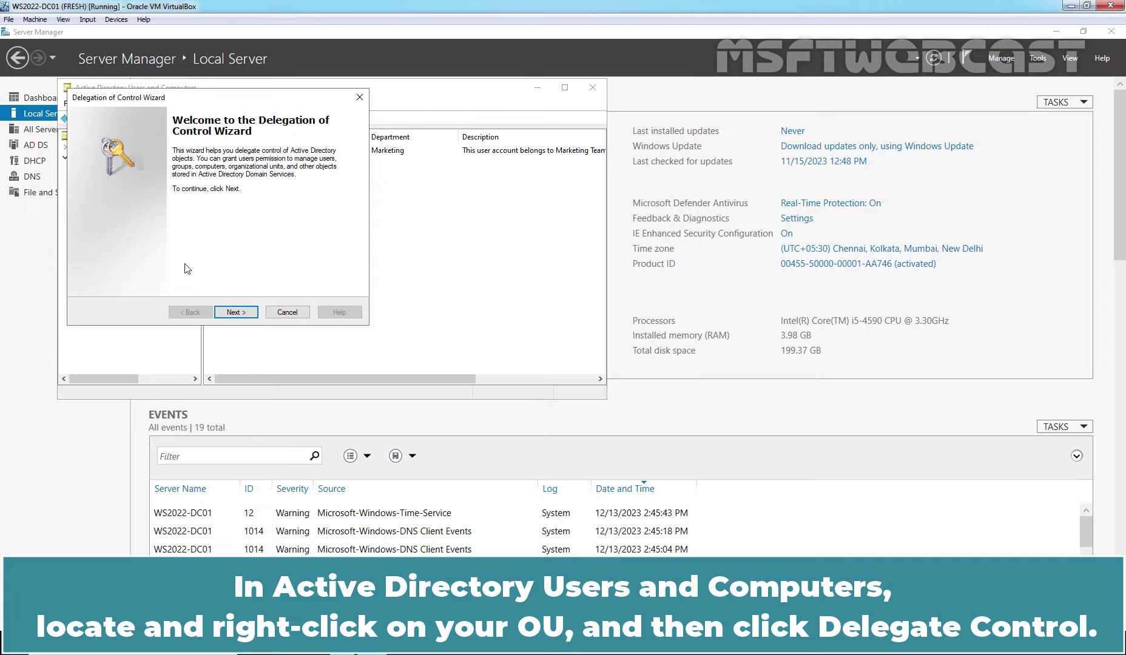
{"action": "left_click", "coordinate": [232, 313]}
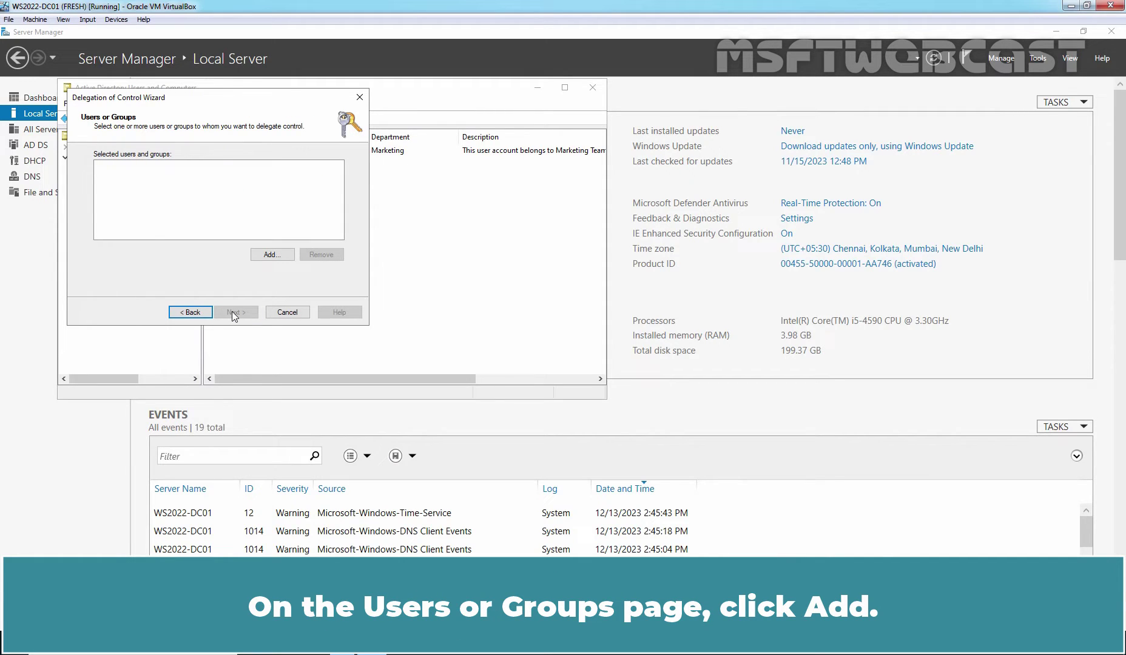
{"action": "left_click", "coordinate": [271, 254]}
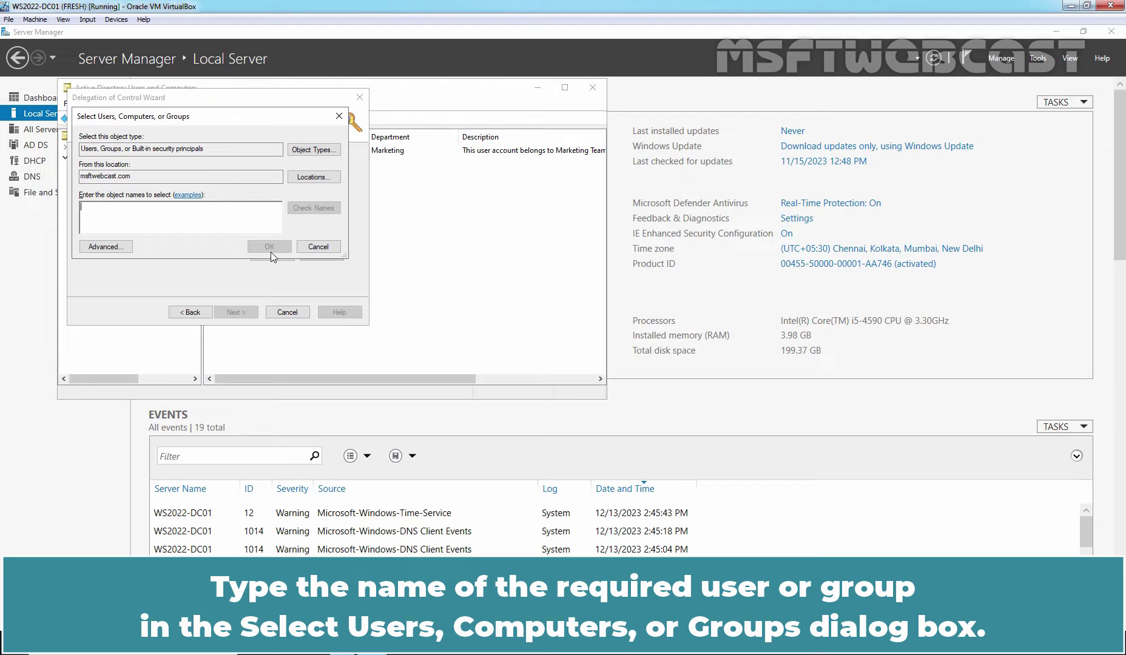
{"action": "type", "text": "ou"}
{"action": "left_click", "coordinate": [313, 208]}
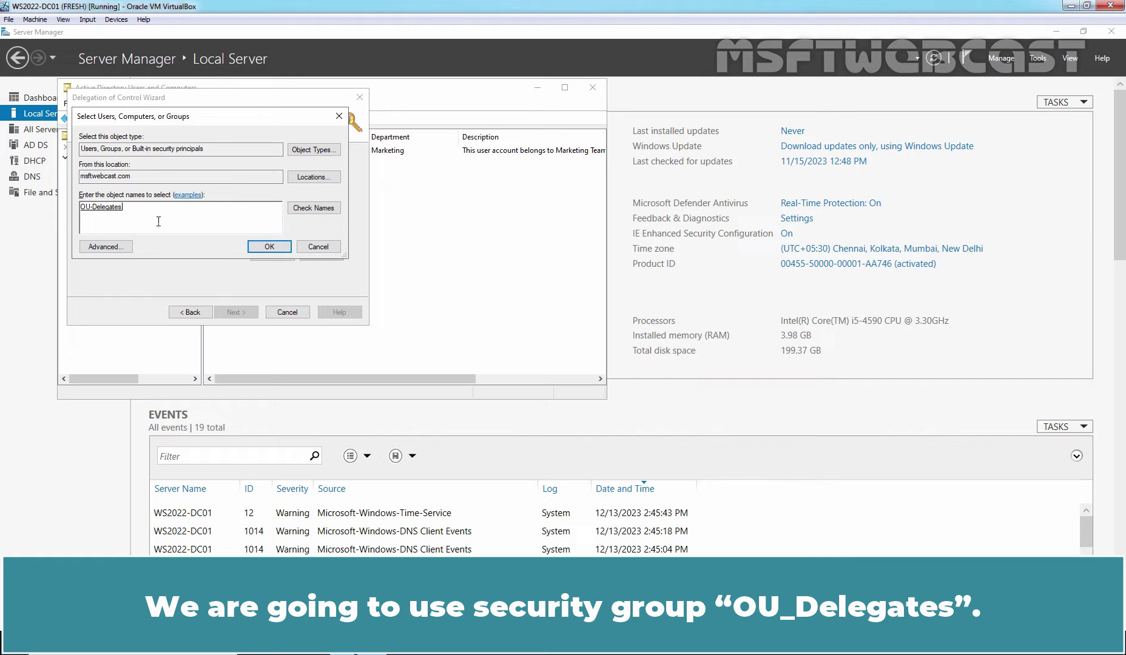
{"action": "left_click", "coordinate": [271, 247]}
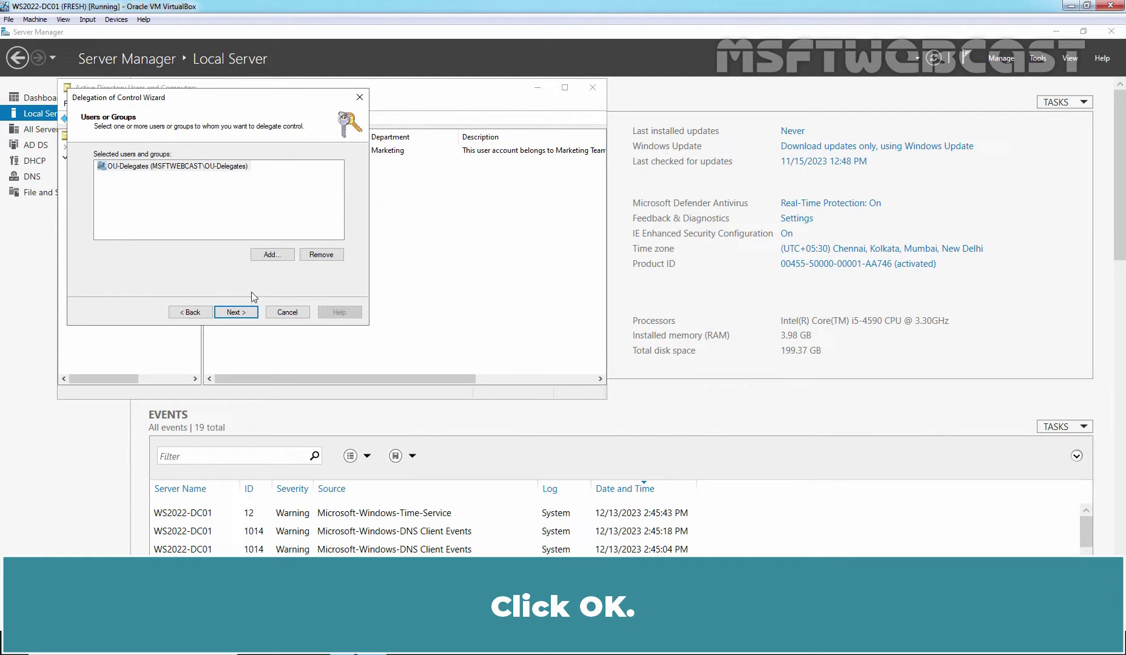
{"action": "left_click", "coordinate": [235, 312]}
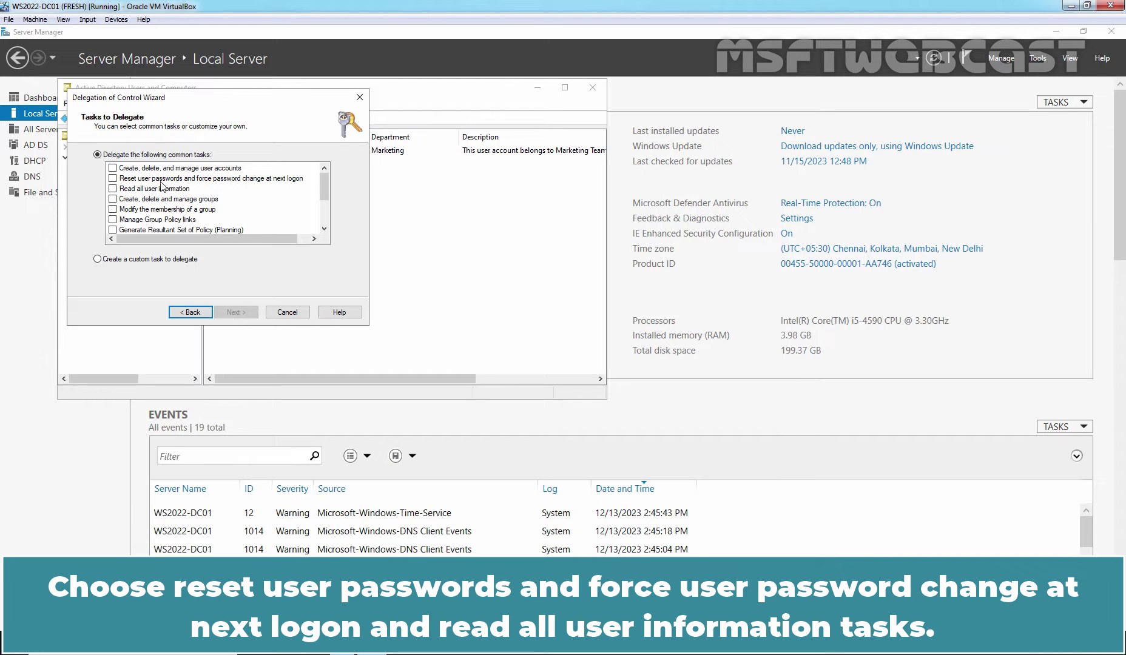
Delegate 'Reset user passwords' and 'Read all user information' to OU-Delegates and finish
{"action": "left_click", "coordinate": [113, 179]}
{"action": "left_click", "coordinate": [113, 189]}
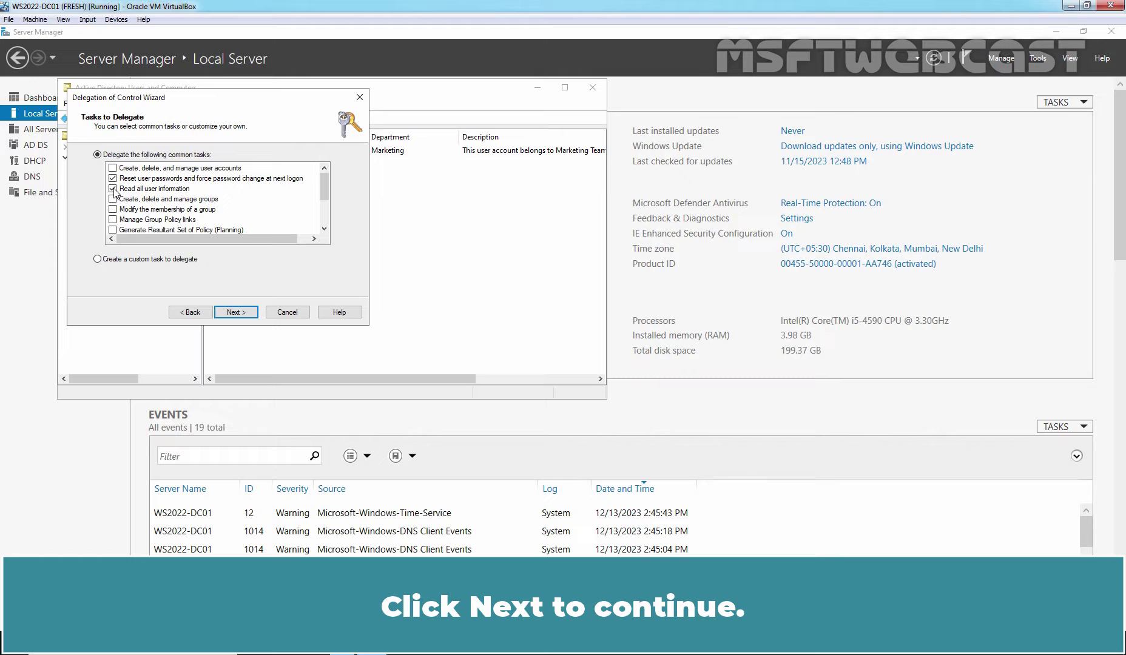
{"action": "left_click", "coordinate": [236, 313]}
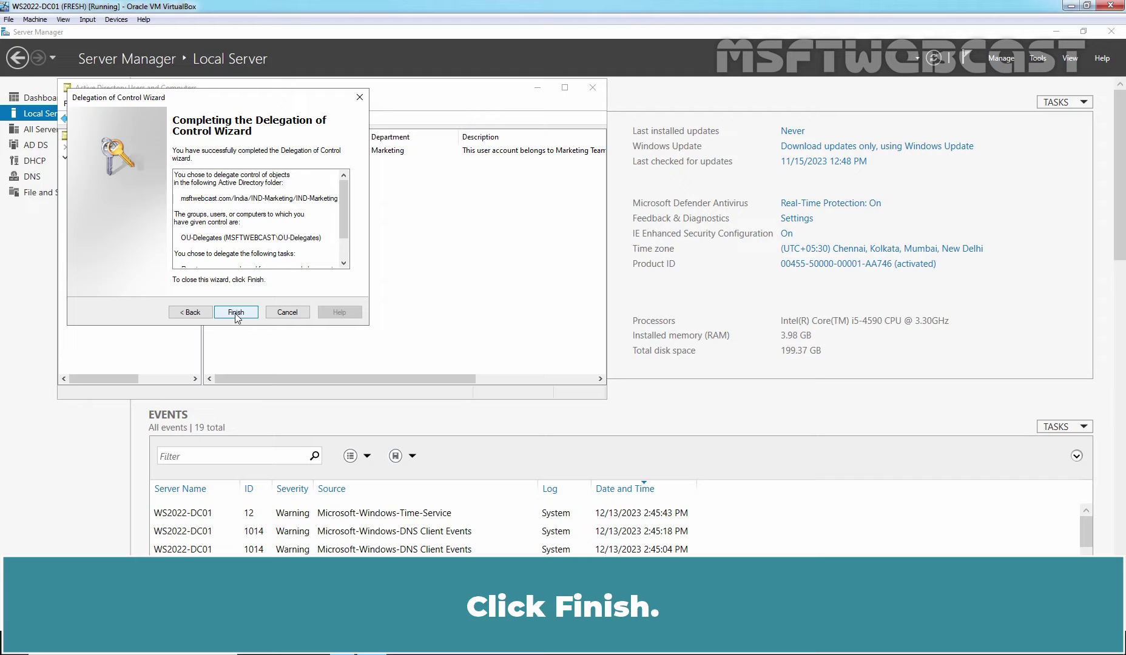
{"action": "left_click", "coordinate": [236, 313]}
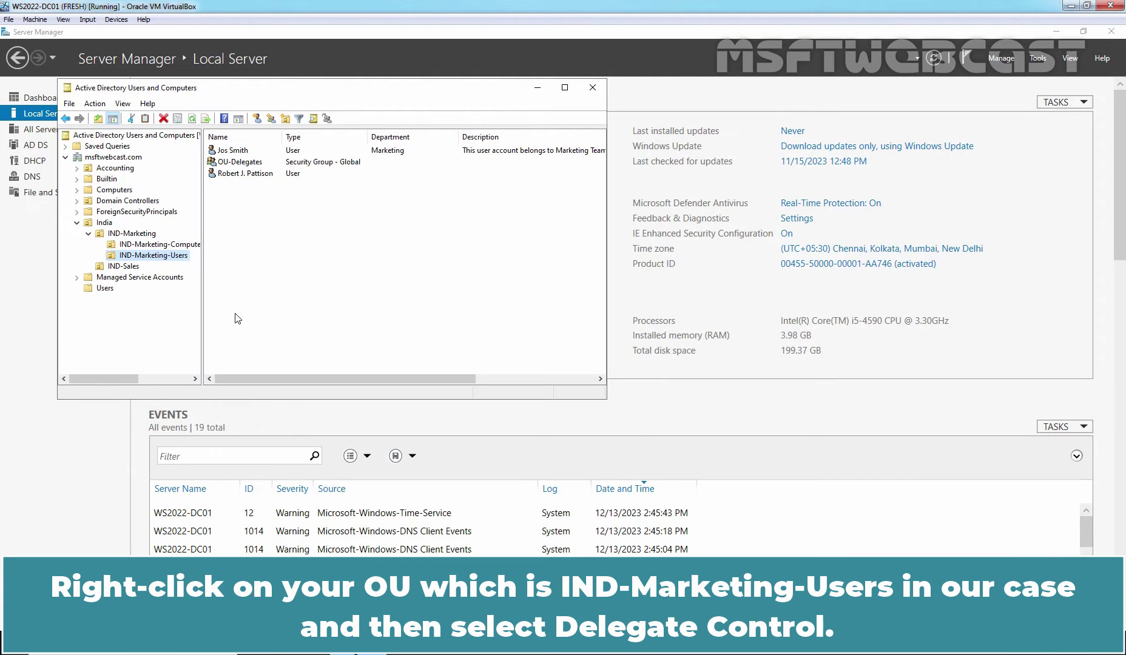
Start a second delegation on IND-Marketing-Users for OU-Delegates using a custom task
{"action": "right_click", "coordinate": [163, 260]}
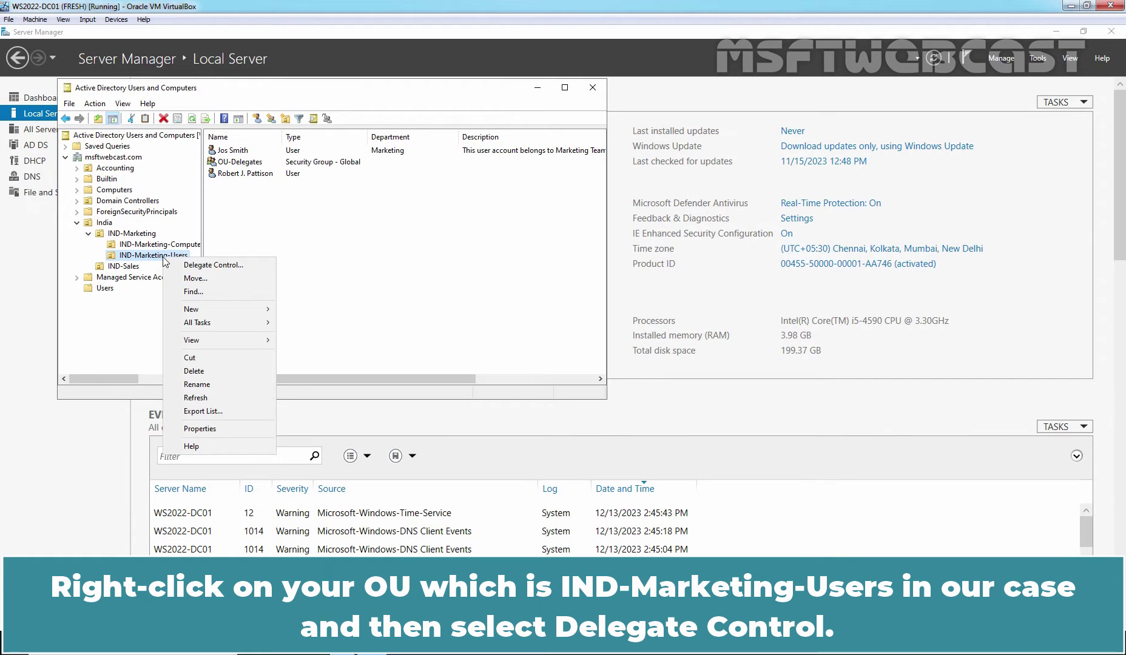
{"action": "left_click", "coordinate": [223, 264]}
{"action": "left_click", "coordinate": [234, 312]}
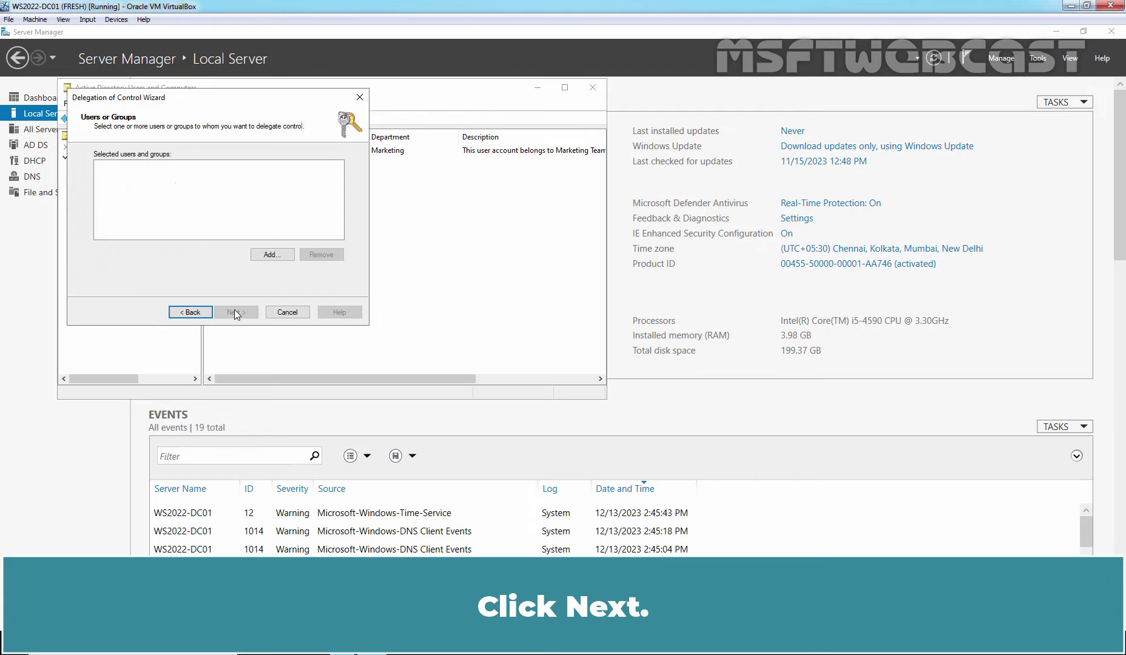
{"action": "left_click", "coordinate": [270, 254]}
{"action": "type", "text": "ou"}
{"action": "left_click", "coordinate": [313, 207]}
{"action": "left_click", "coordinate": [269, 247]}
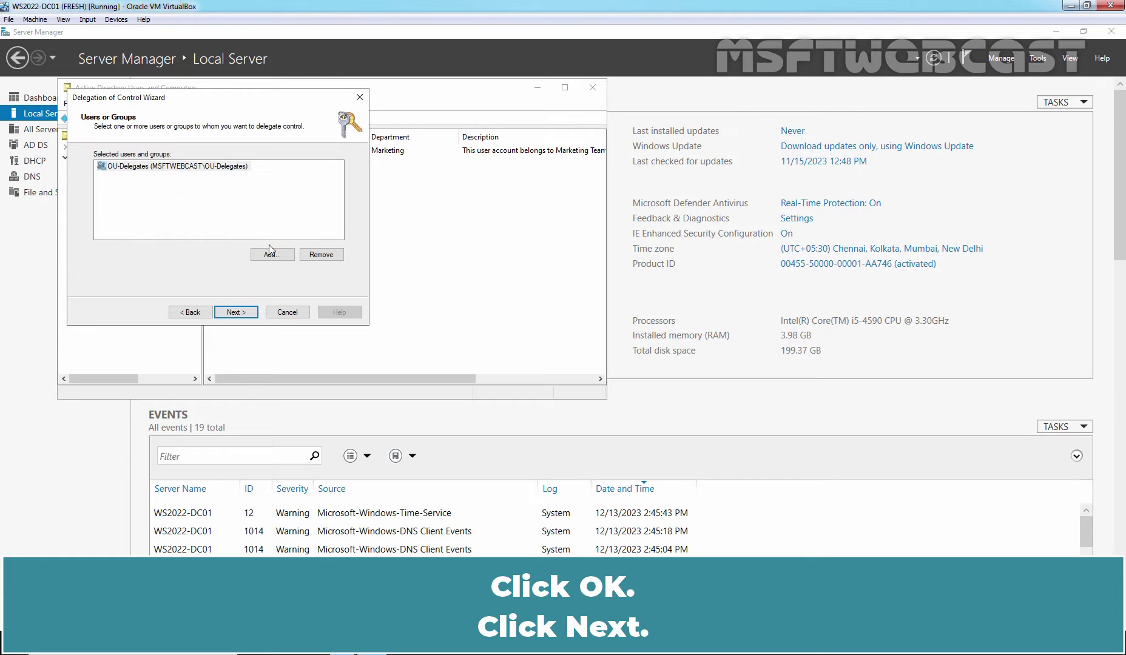
{"action": "left_click", "coordinate": [237, 311]}
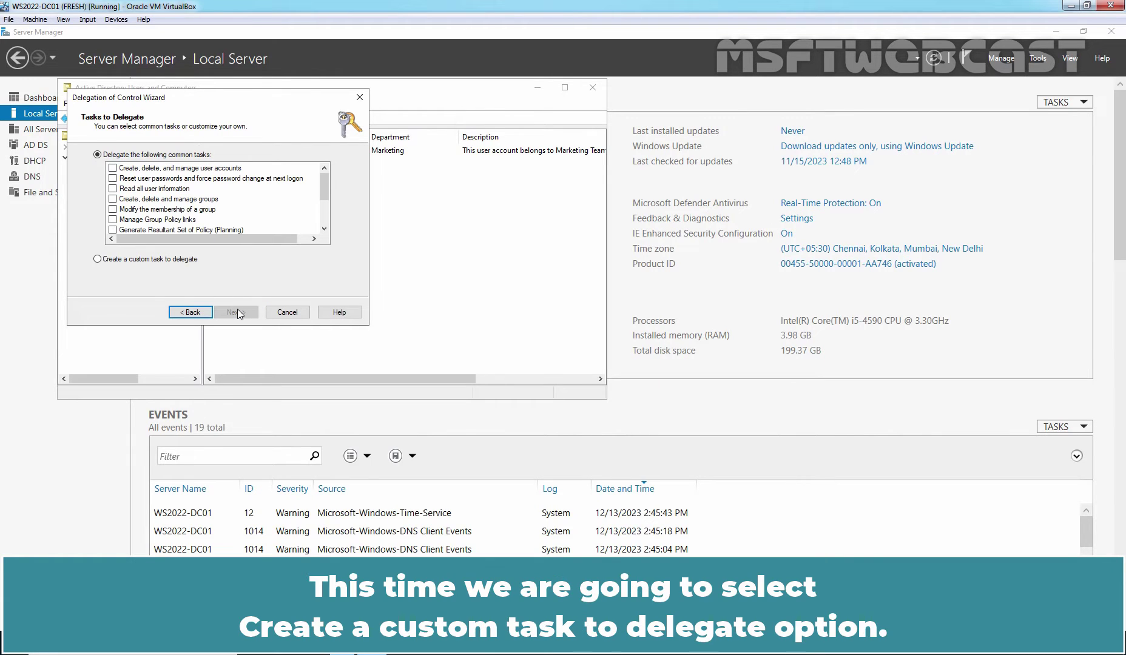
{"action": "left_click", "coordinate": [159, 261]}
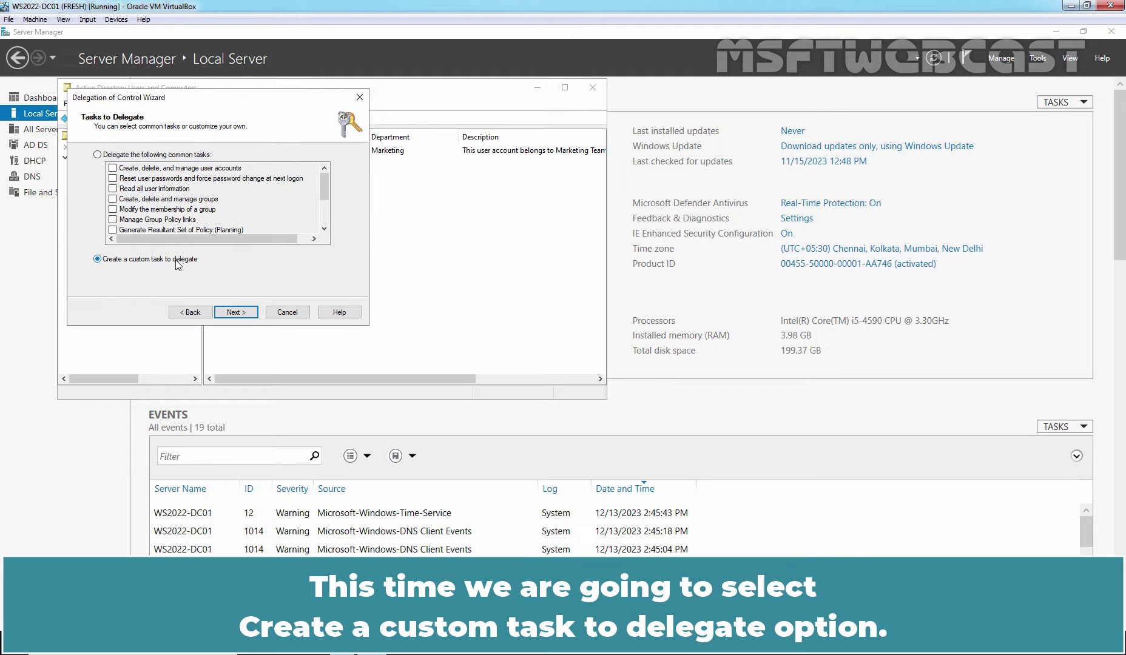
{"action": "left_click", "coordinate": [239, 314]}
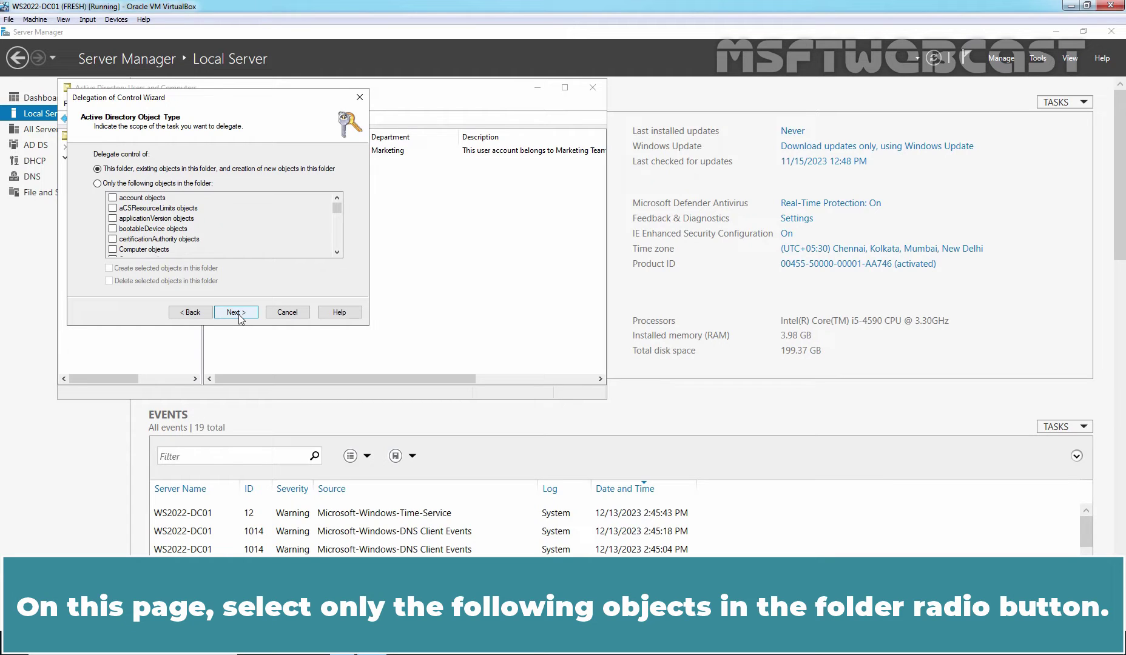
Restrict the custom delegation to User objects only in the folder
{"action": "left_click", "coordinate": [178, 185]}
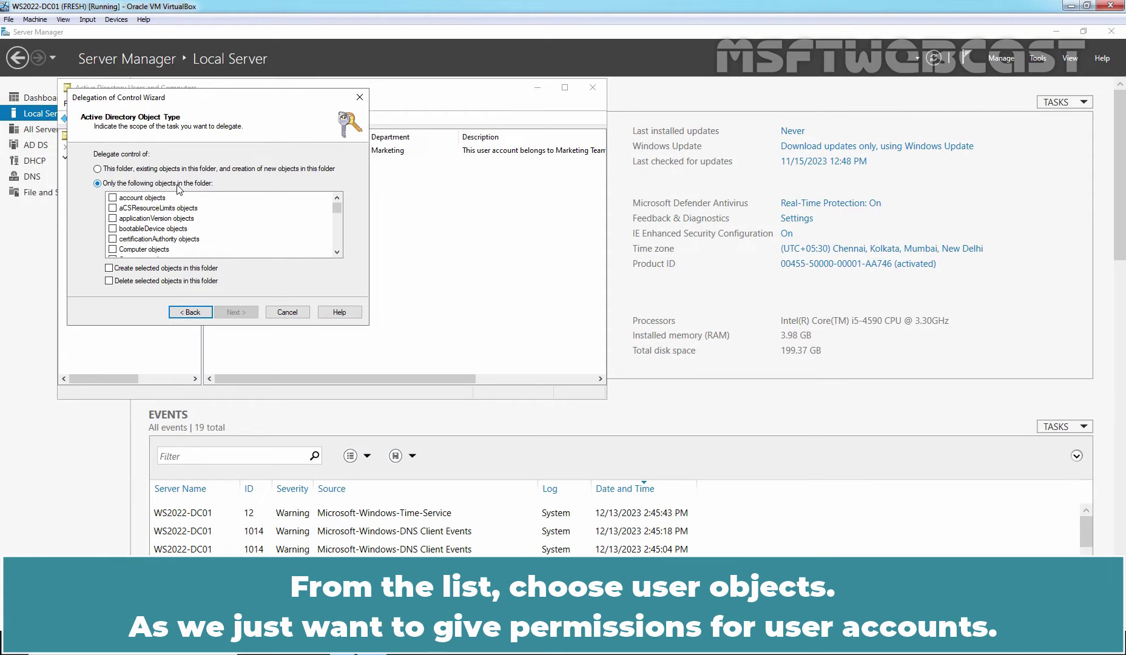
{"action": "scroll", "coordinate": [180, 237], "scroll_direction": "down", "scroll_amount": 15}
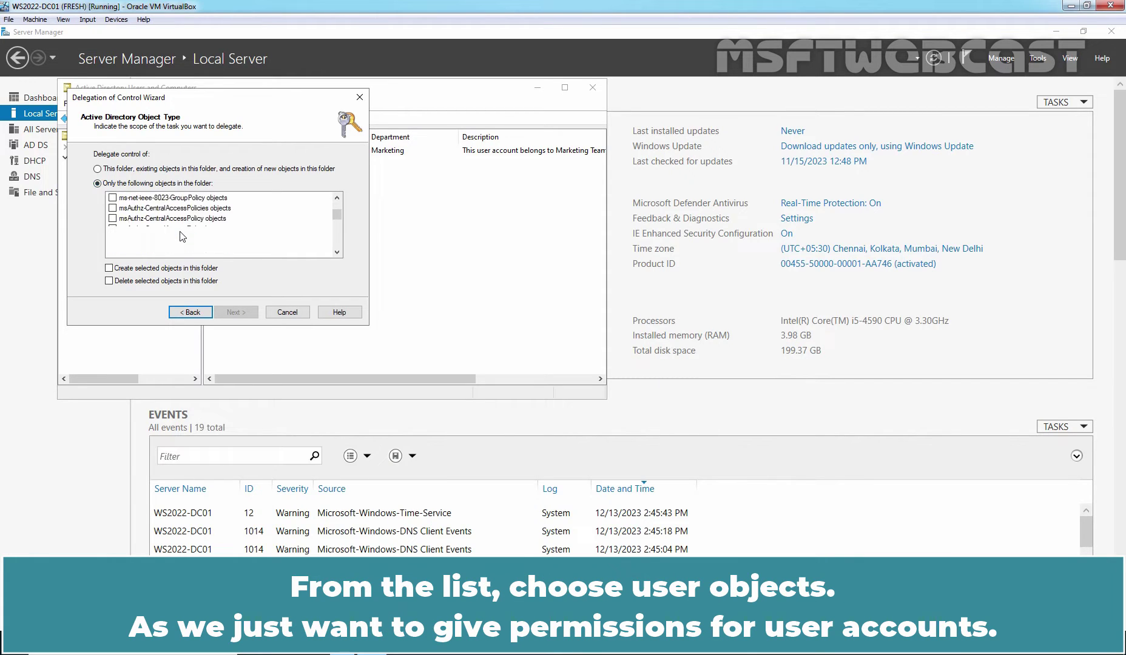
{"action": "scroll", "coordinate": [180, 236], "scroll_direction": "down", "scroll_amount": 10}
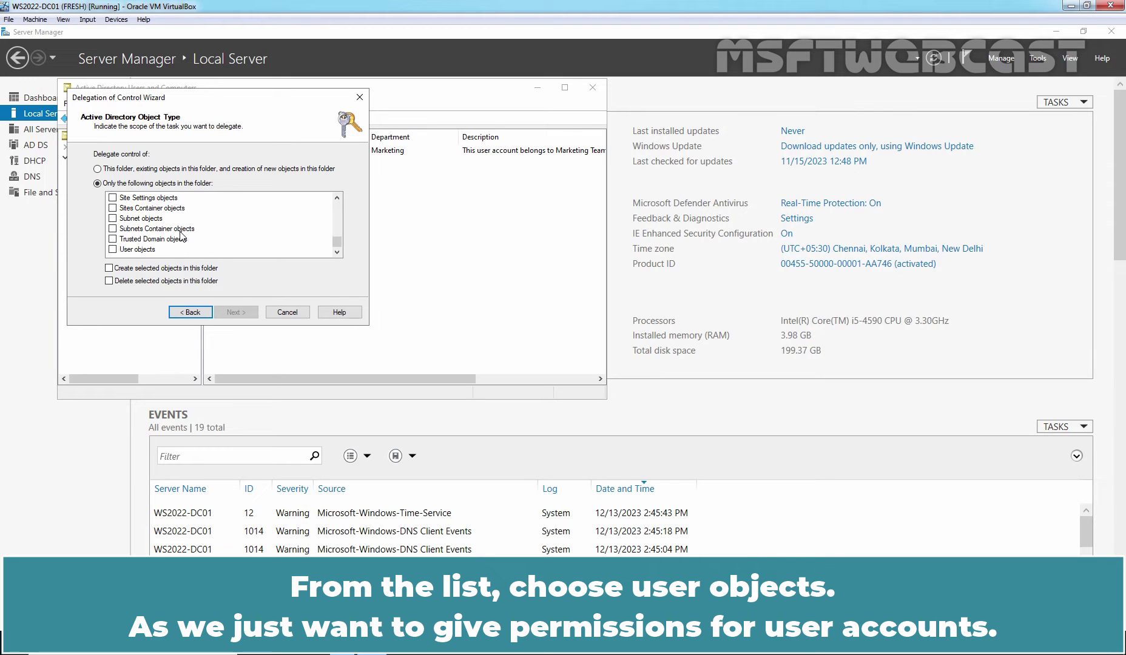
{"action": "left_click", "coordinate": [112, 249]}
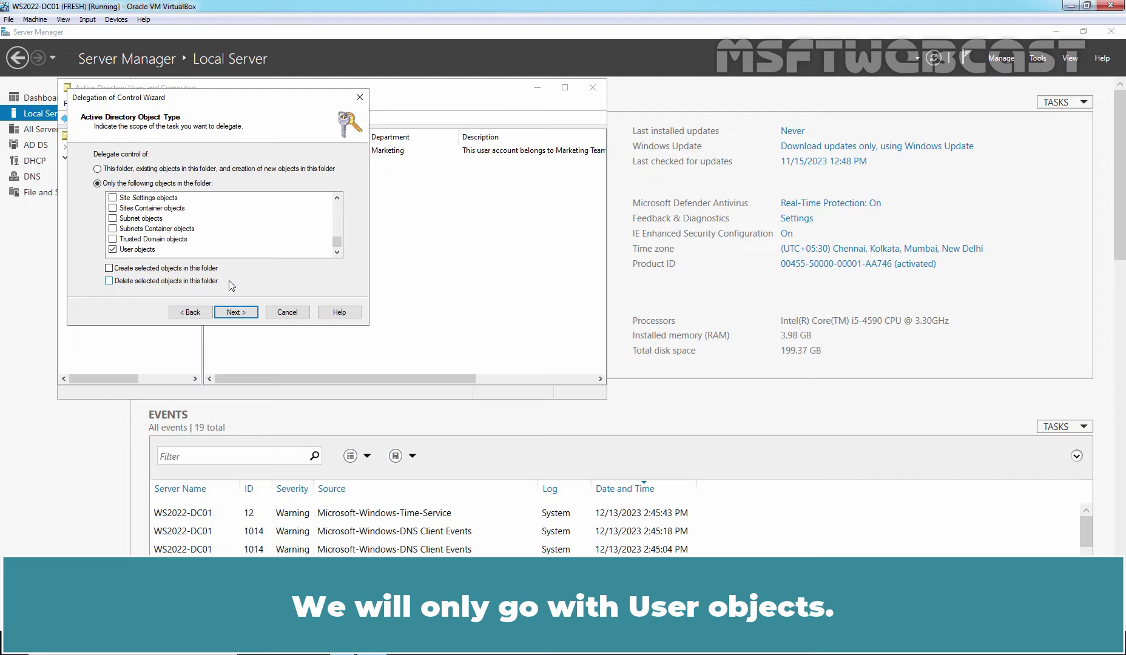
{"action": "left_click", "coordinate": [234, 312]}
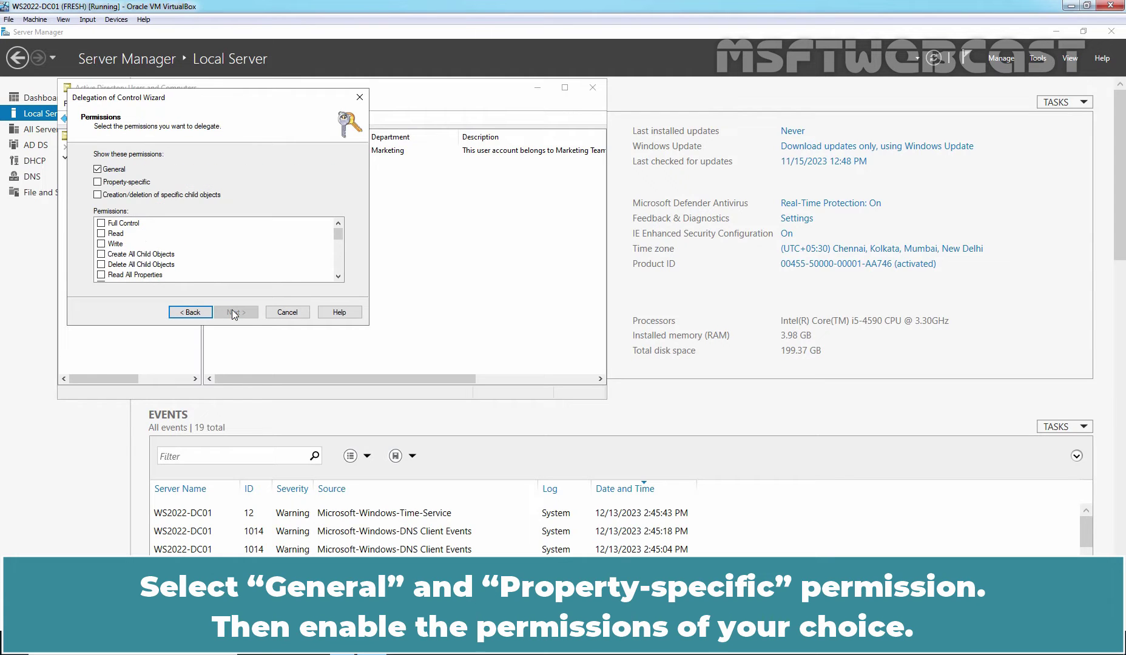
Grant Read All Properties, Write Company and Write Department on user objects, then finish the wizard
{"action": "left_click", "coordinate": [97, 182]}
{"action": "scroll", "coordinate": [150, 254], "scroll_direction": "down", "scroll_amount": 1}
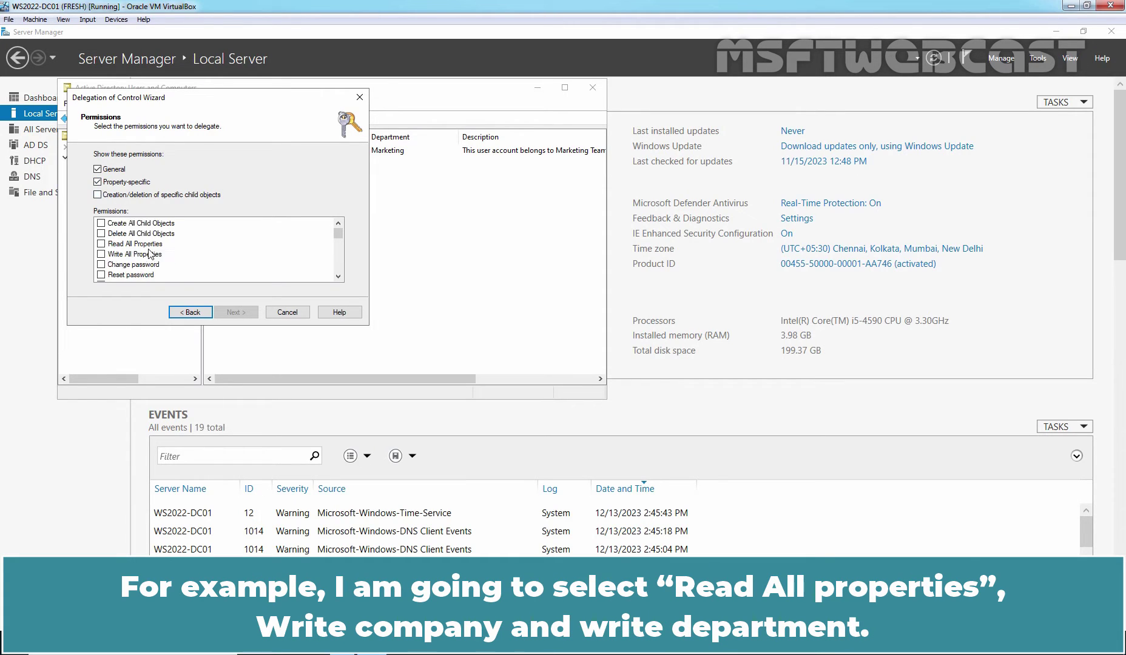
{"action": "left_click", "coordinate": [101, 244]}
{"action": "scroll", "coordinate": [101, 247], "scroll_direction": "down", "scroll_amount": 10}
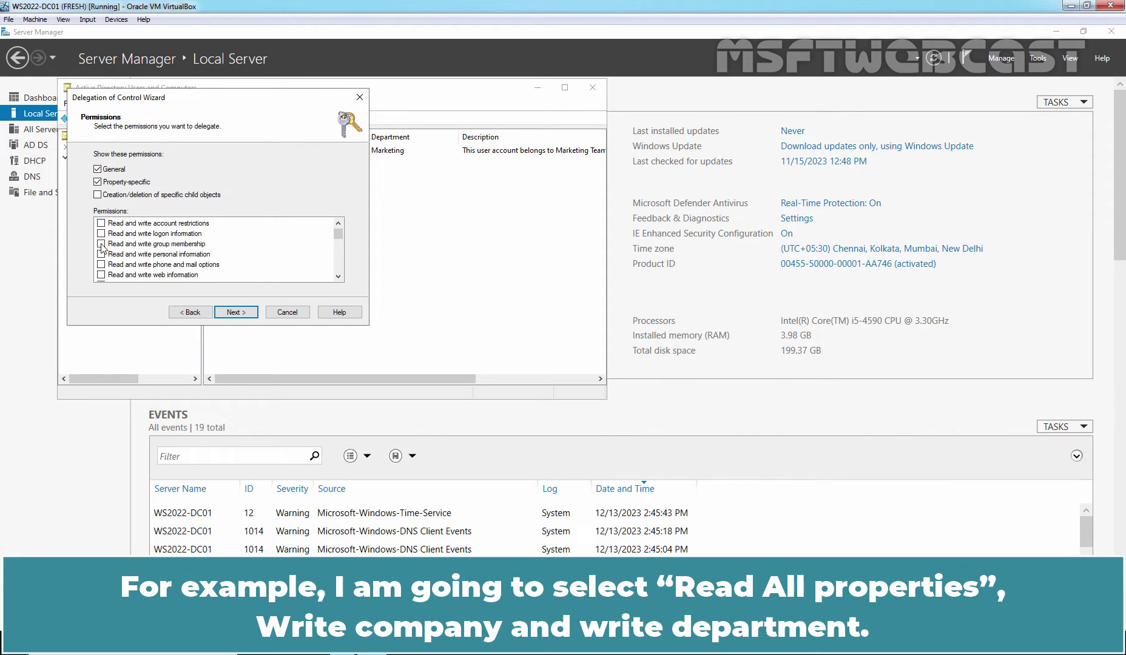
{"action": "scroll", "coordinate": [101, 245], "scroll_direction": "down", "scroll_amount": 5}
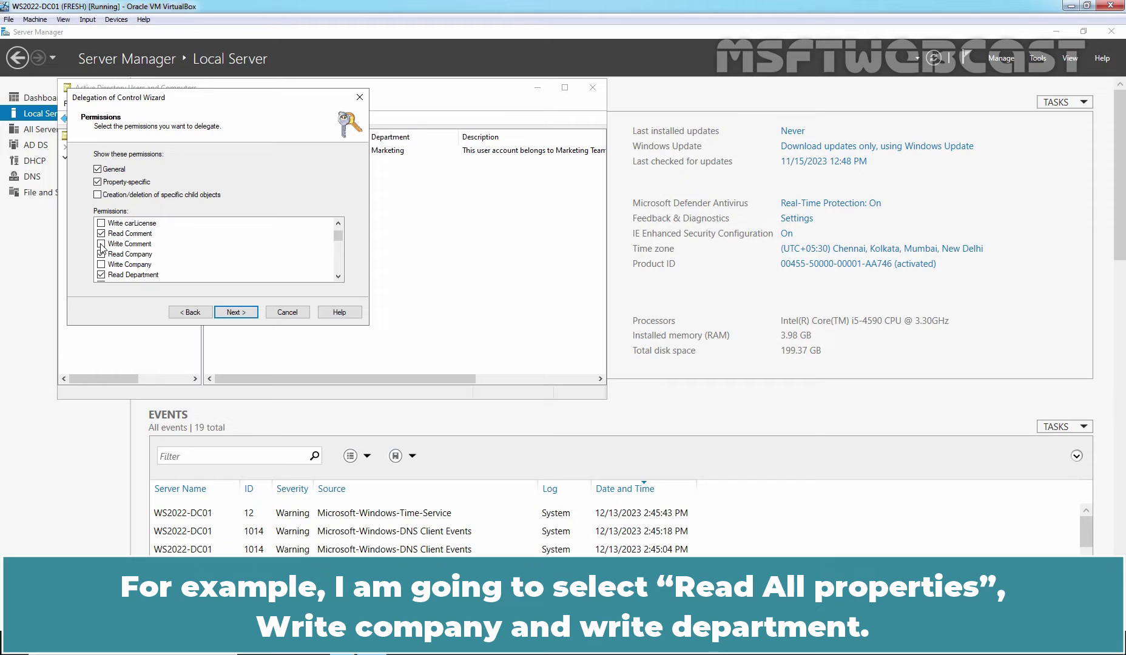
{"action": "left_click", "coordinate": [101, 264]}
{"action": "scroll", "coordinate": [101, 266], "scroll_direction": "down", "scroll_amount": 1}
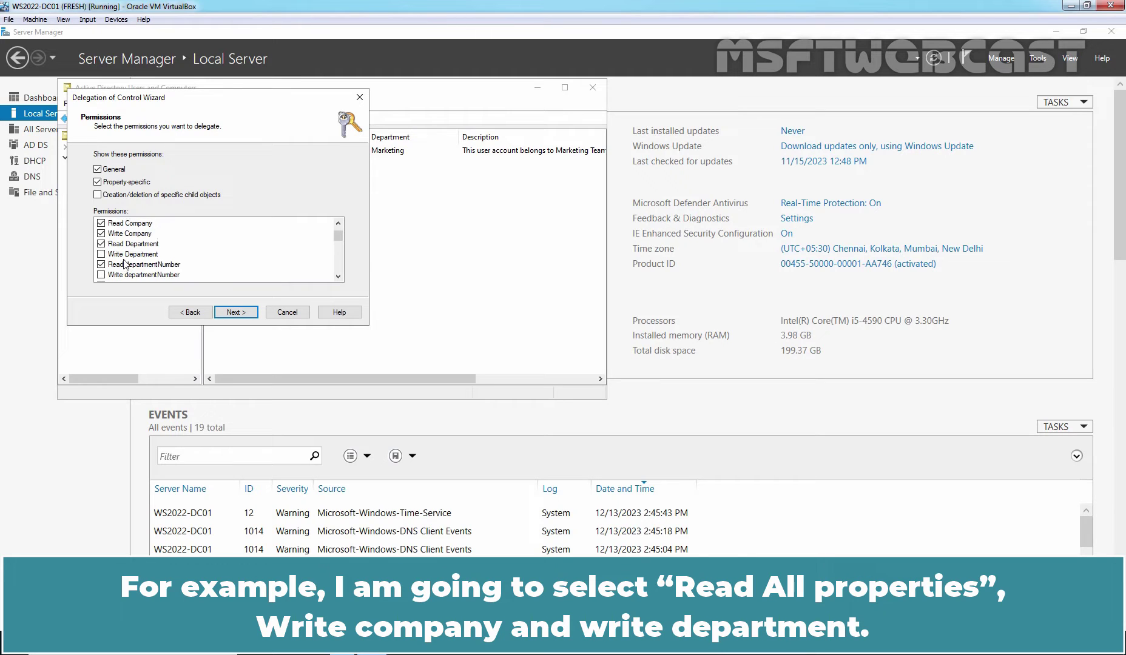
{"action": "left_click", "coordinate": [101, 255]}
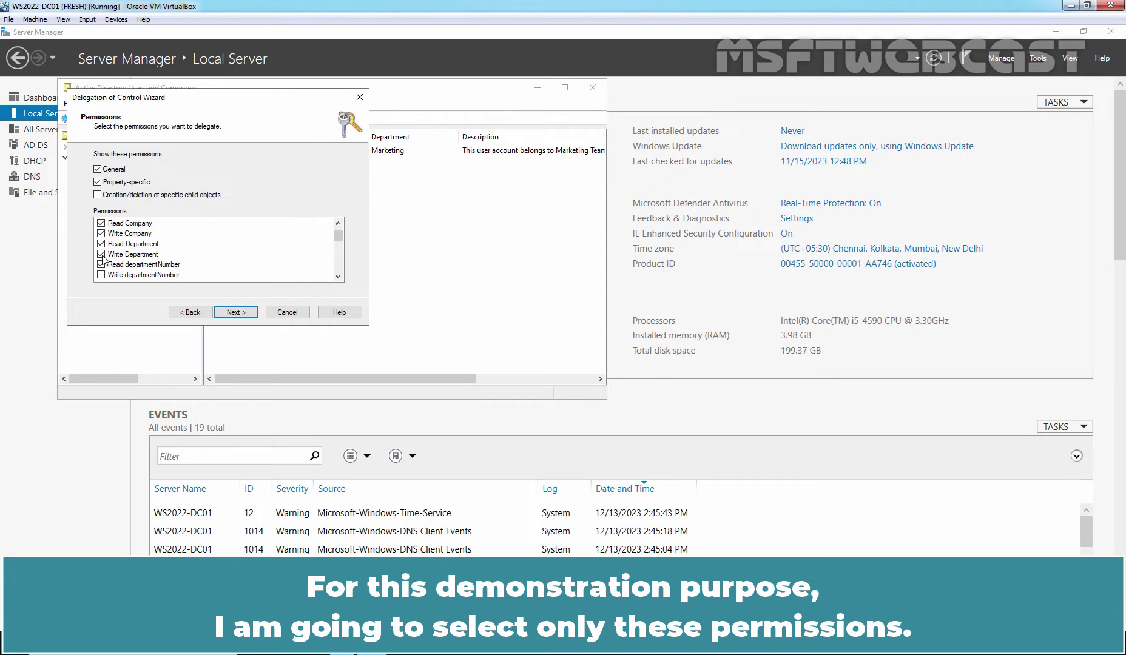
{"action": "left_click", "coordinate": [235, 314]}
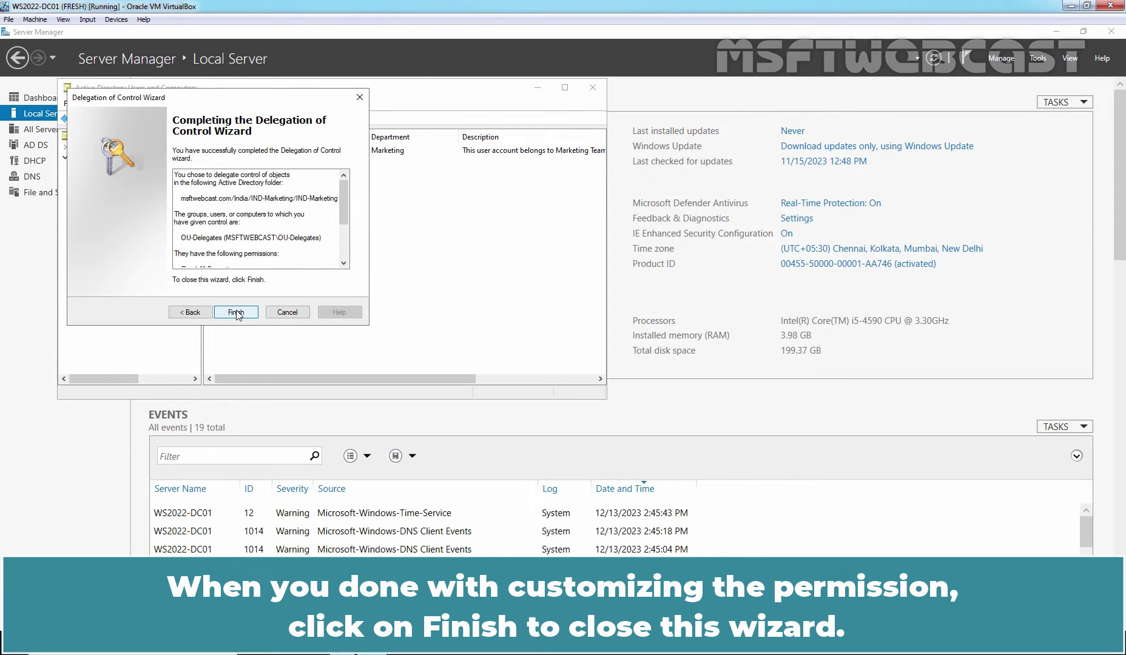
{"action": "left_click", "coordinate": [236, 312]}
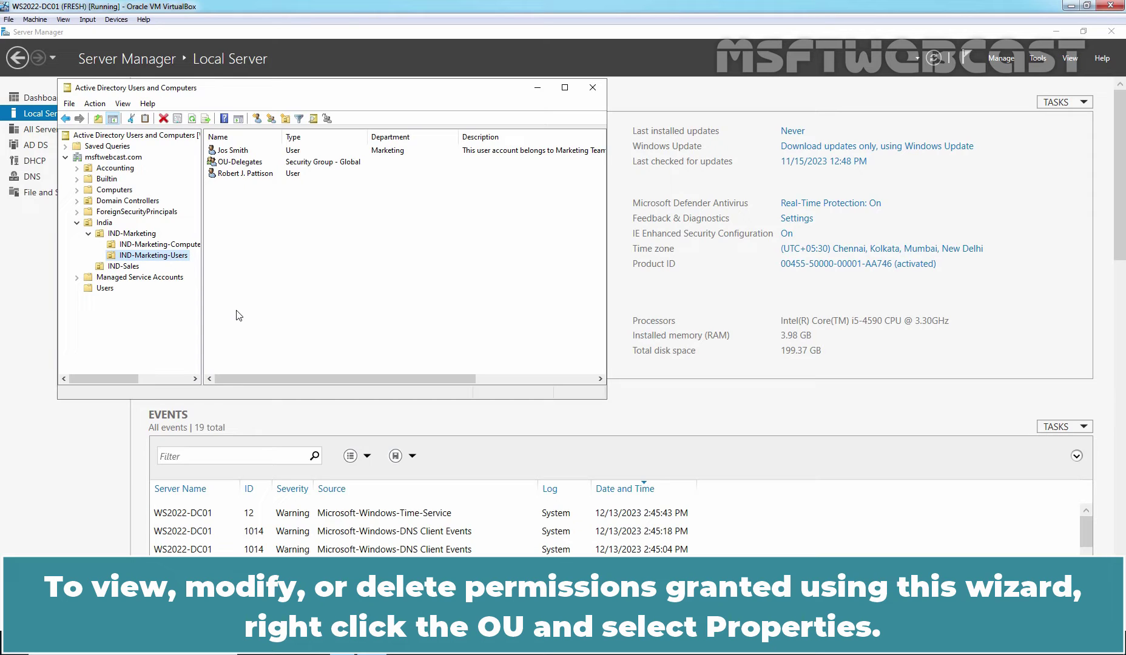
Open the IND-Marketing-Users properties and close them, as no Security tab is shown
{"action": "right_click", "coordinate": [175, 256]}
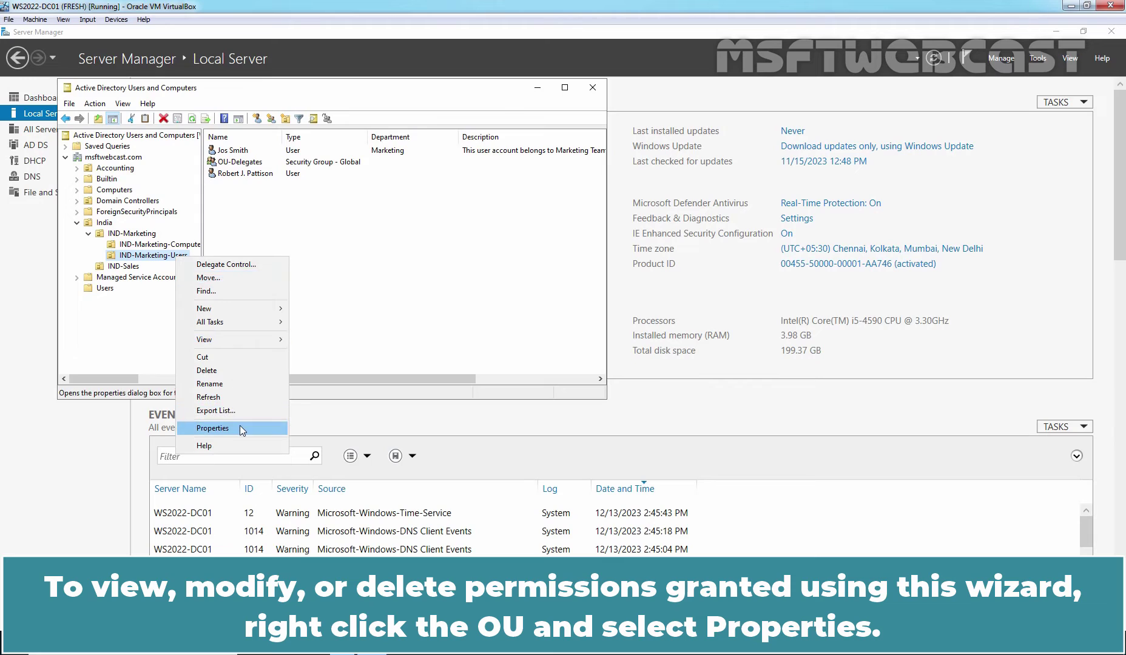
{"action": "left_click", "coordinate": [240, 428]}
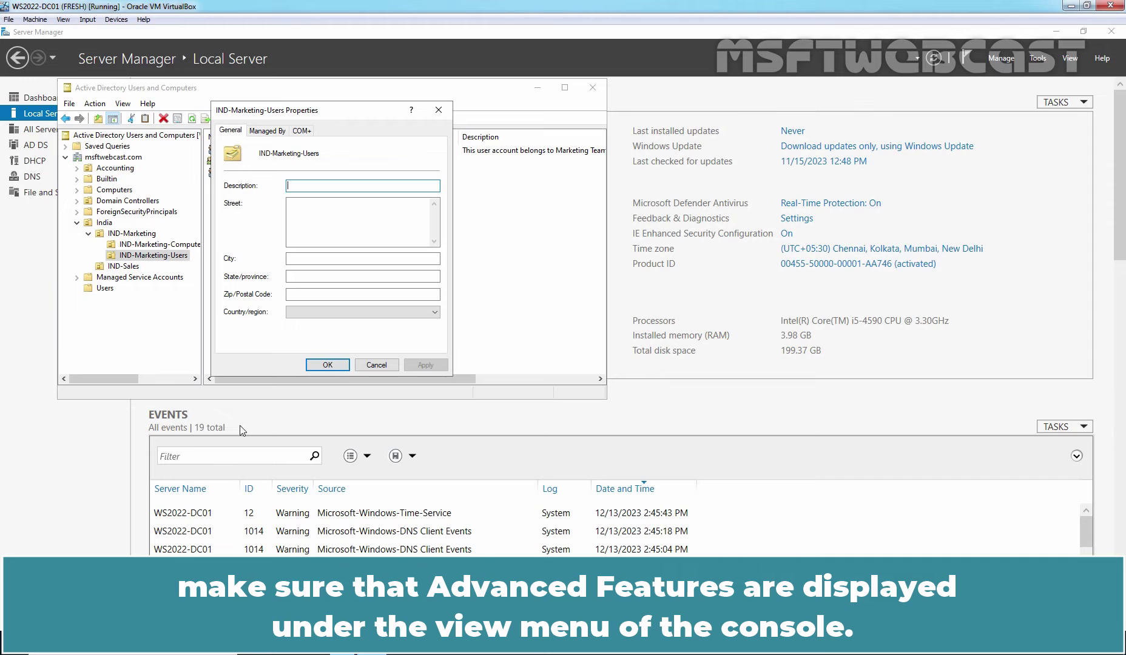
{"action": "left_click", "coordinate": [328, 364]}
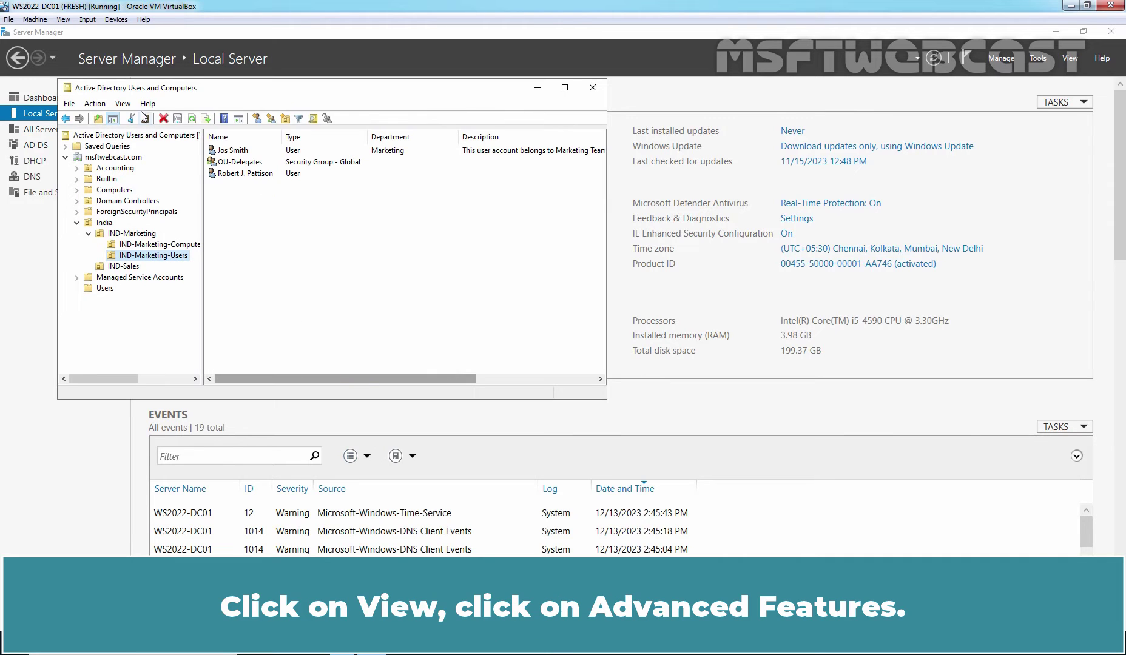
Turn on Advanced Features and navigate India > IND-Marketing > IND-Marketing-Users
{"action": "left_click", "coordinate": [123, 104]}
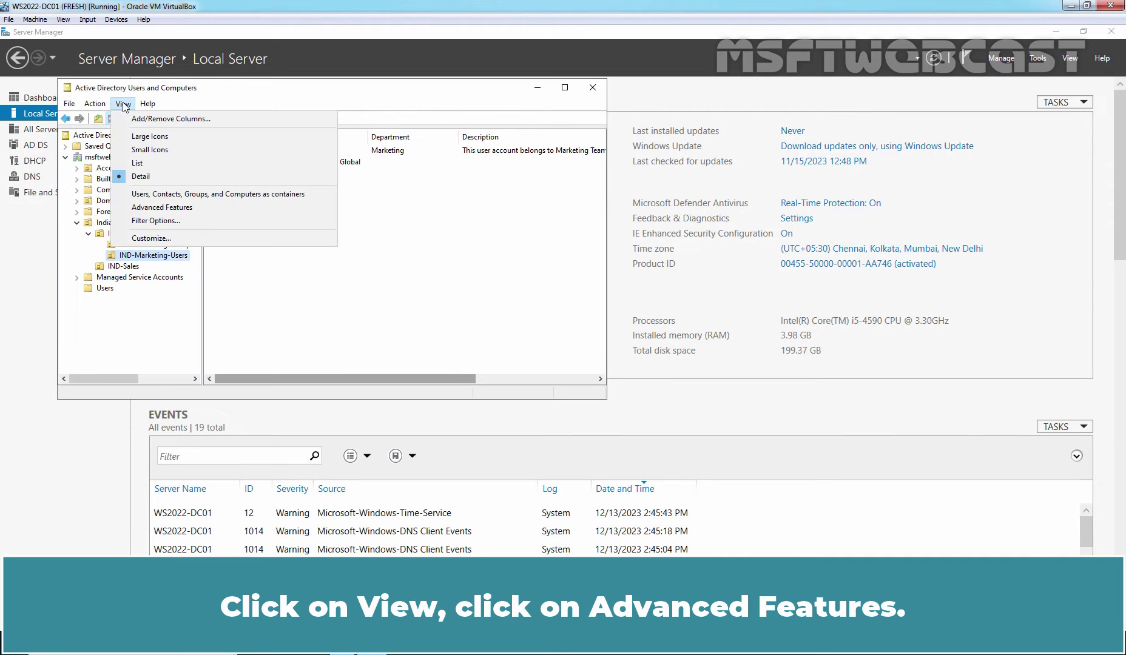
{"action": "left_click", "coordinate": [177, 208]}
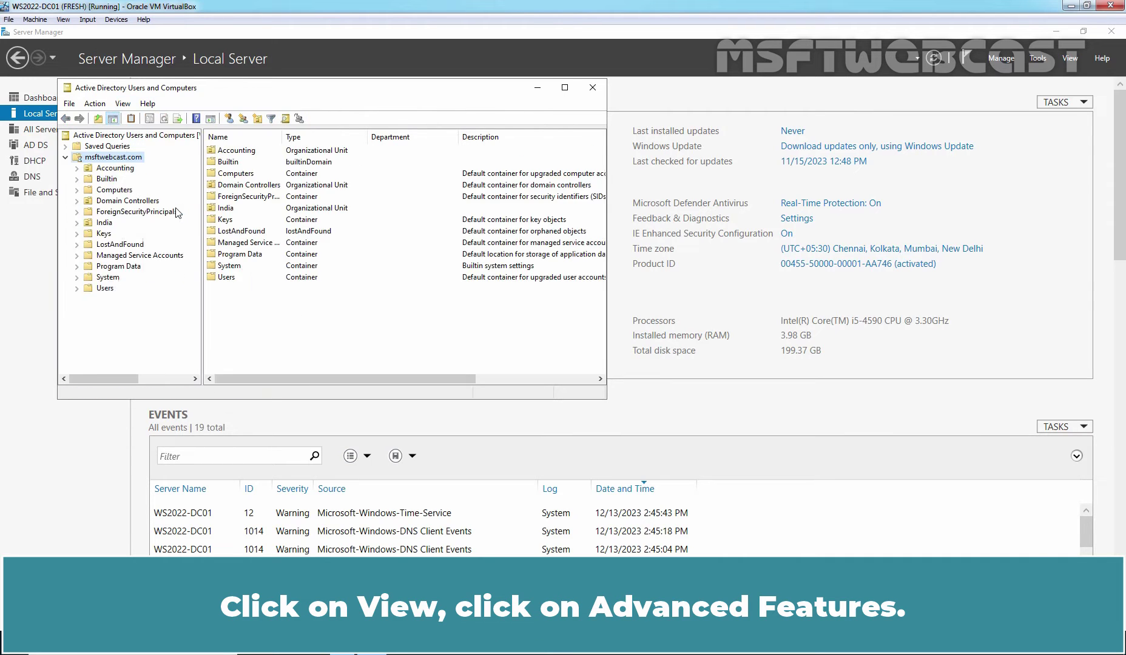
{"action": "double_click", "coordinate": [105, 223]}
{"action": "left_click", "coordinate": [123, 235]}
{"action": "double_click", "coordinate": [123, 236]}
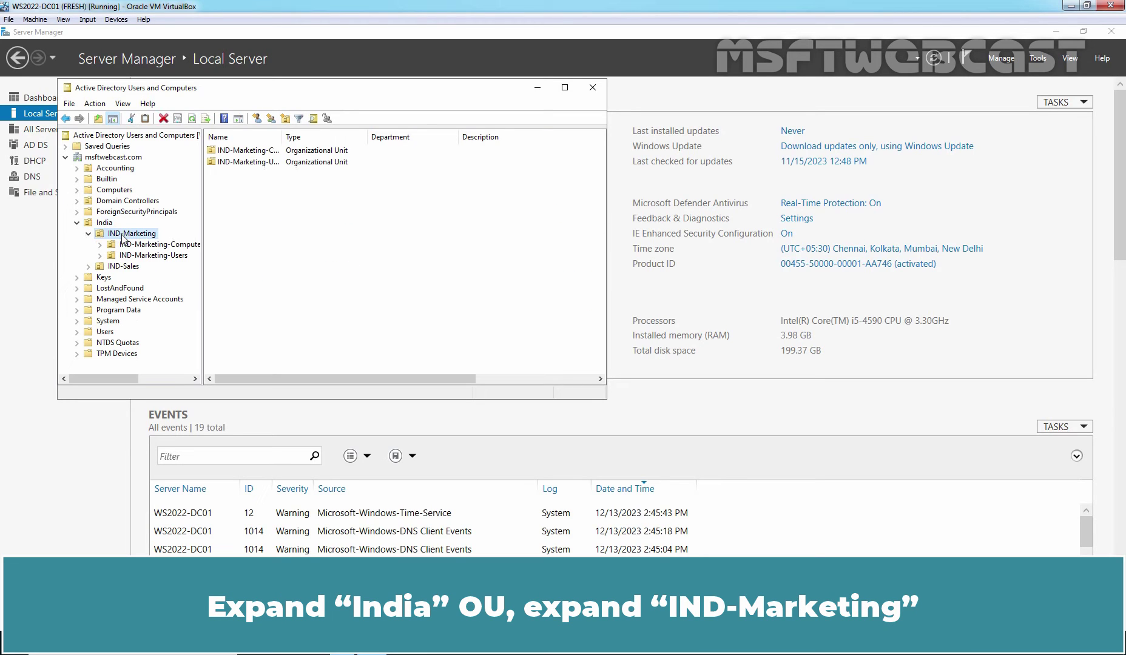
{"action": "left_click", "coordinate": [159, 256]}
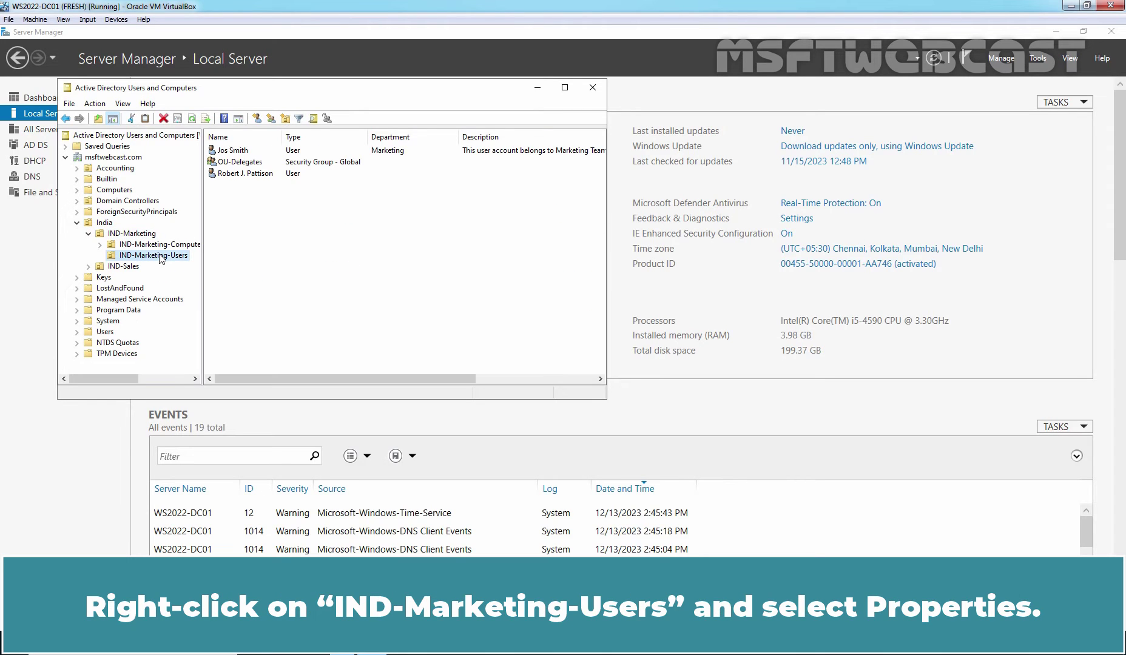
Open the OU's Security tab, select OU-Delegates, and view the advanced security settings
{"action": "right_click", "coordinate": [160, 258]}
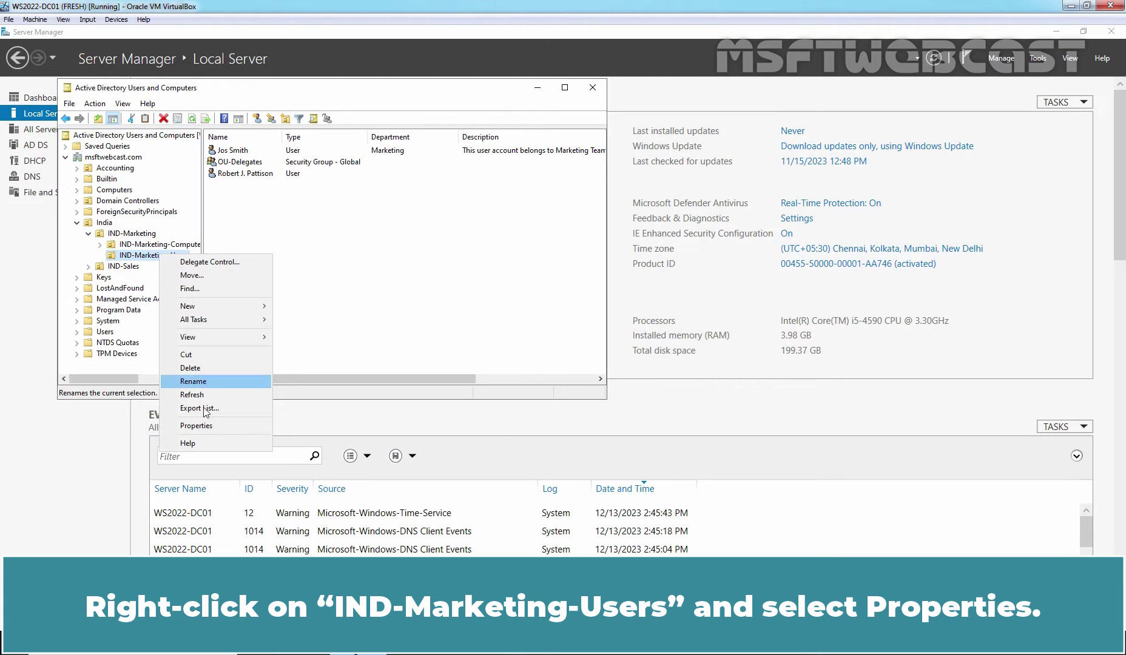
{"action": "left_click", "coordinate": [211, 425]}
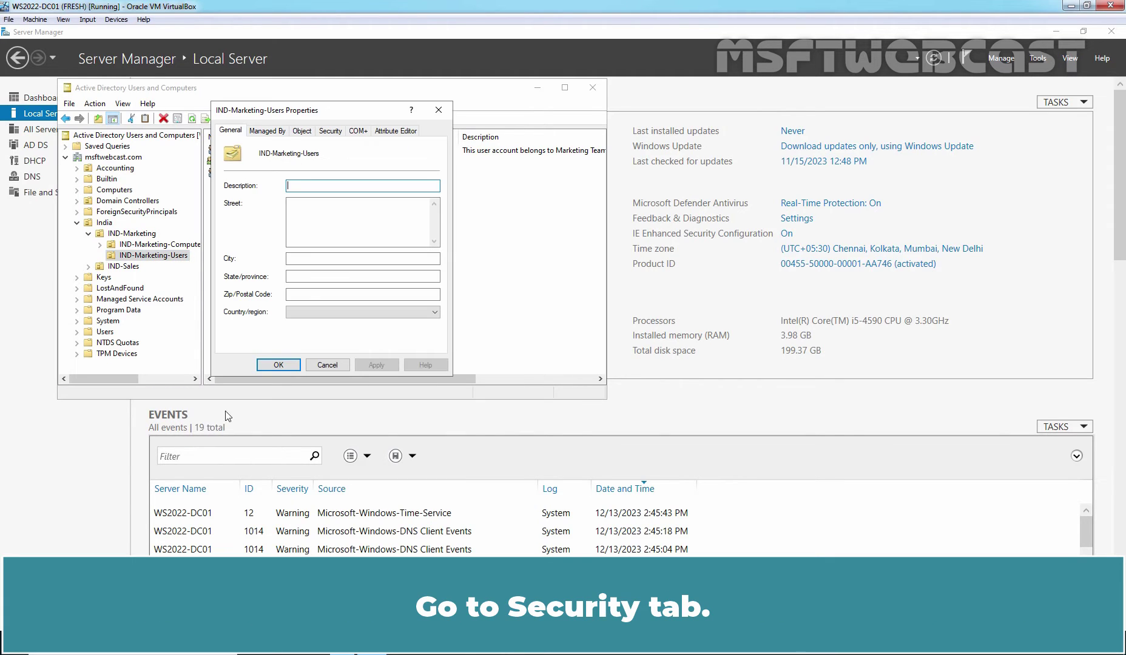
{"action": "left_click", "coordinate": [332, 133]}
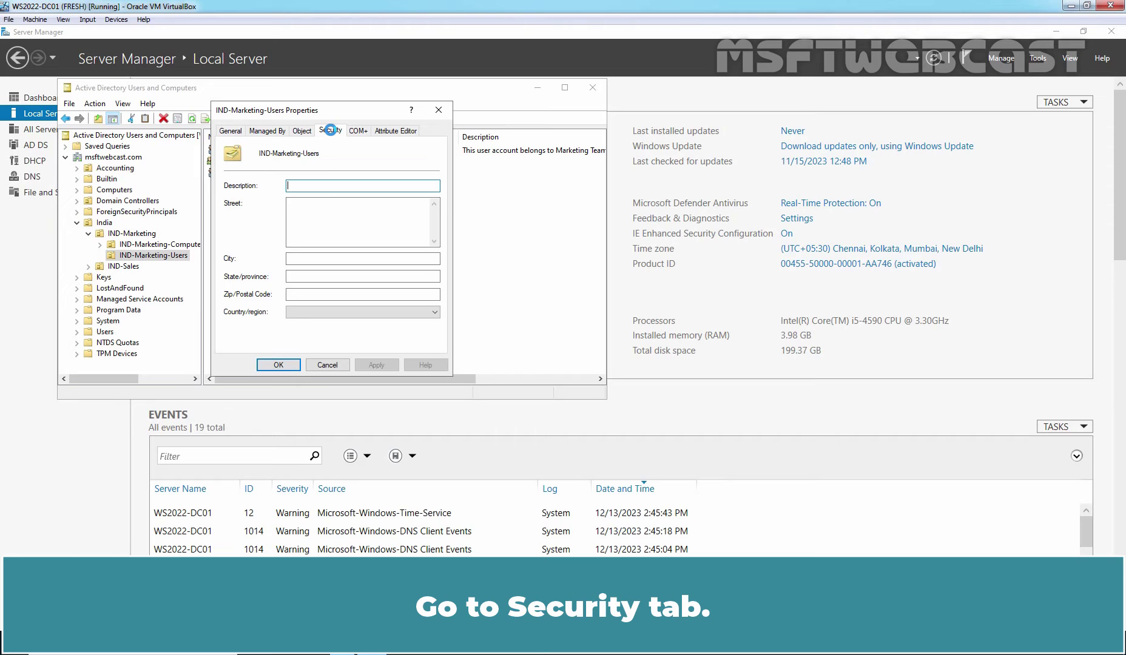
{"action": "scroll", "coordinate": [342, 164], "scroll_direction": "down", "scroll_amount": 1}
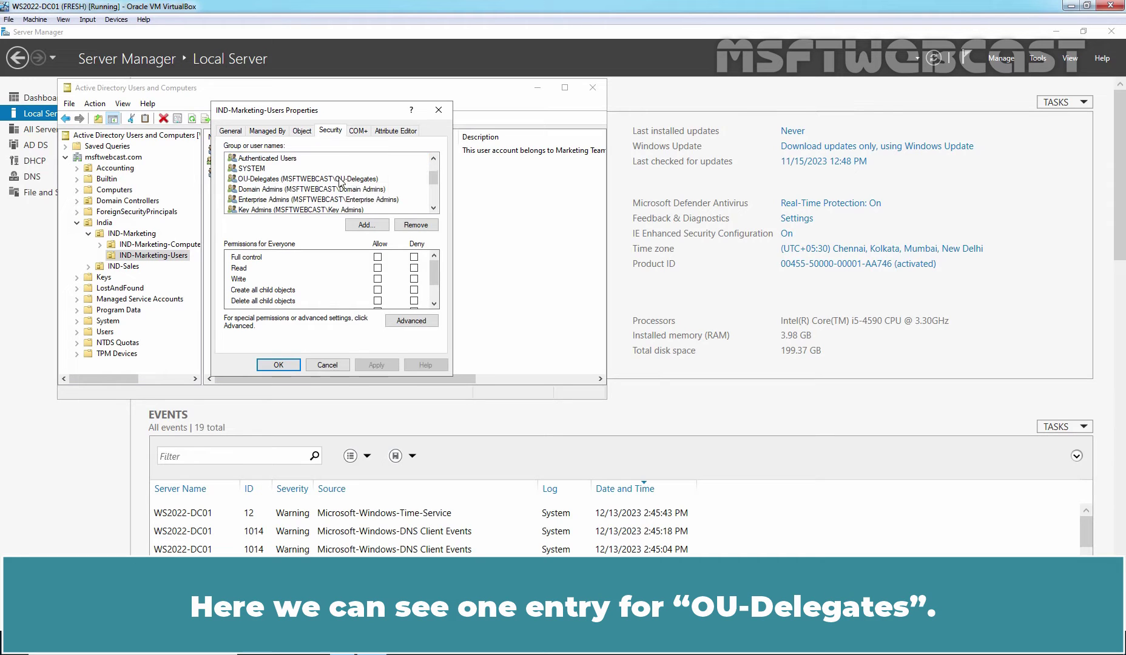
{"action": "left_click", "coordinate": [283, 184]}
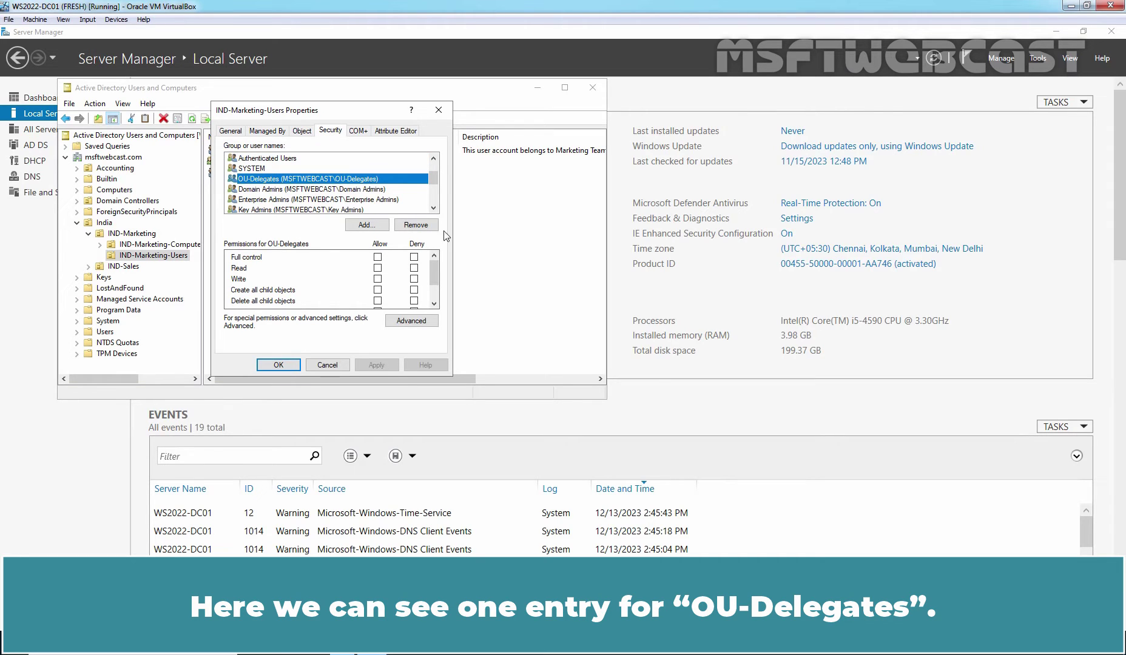
{"action": "scroll", "coordinate": [434, 304], "scroll_direction": "down", "scroll_amount": 3}
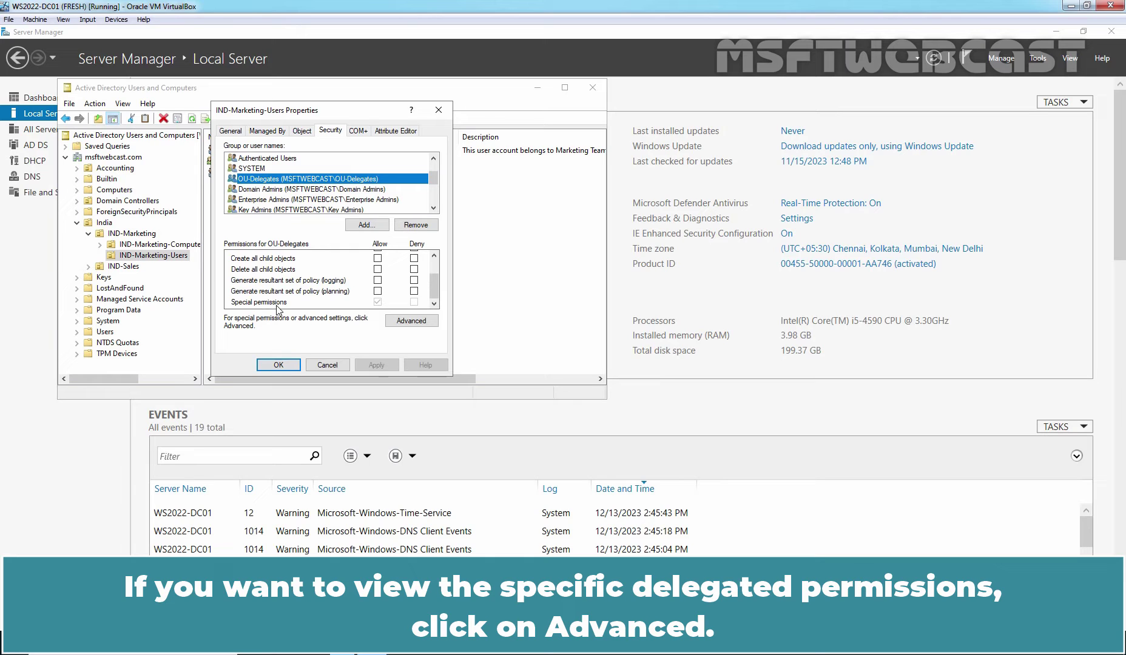
{"action": "left_click", "coordinate": [405, 321]}
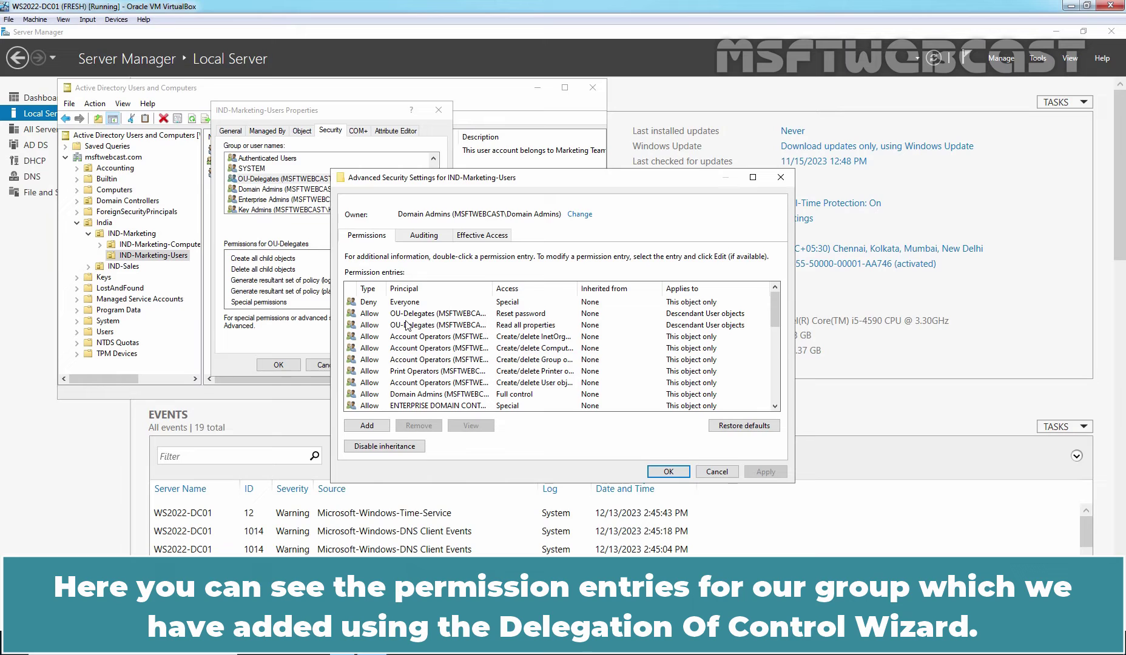
{"action": "left_click", "coordinate": [408, 313]}
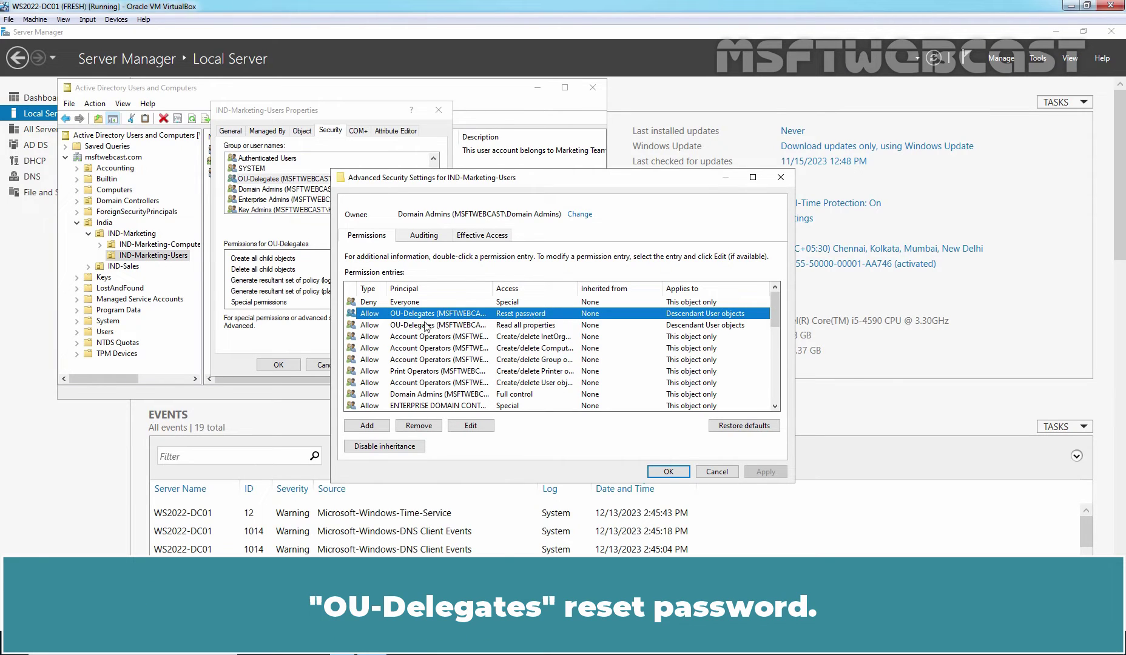
{"action": "left_click", "coordinate": [536, 326]}
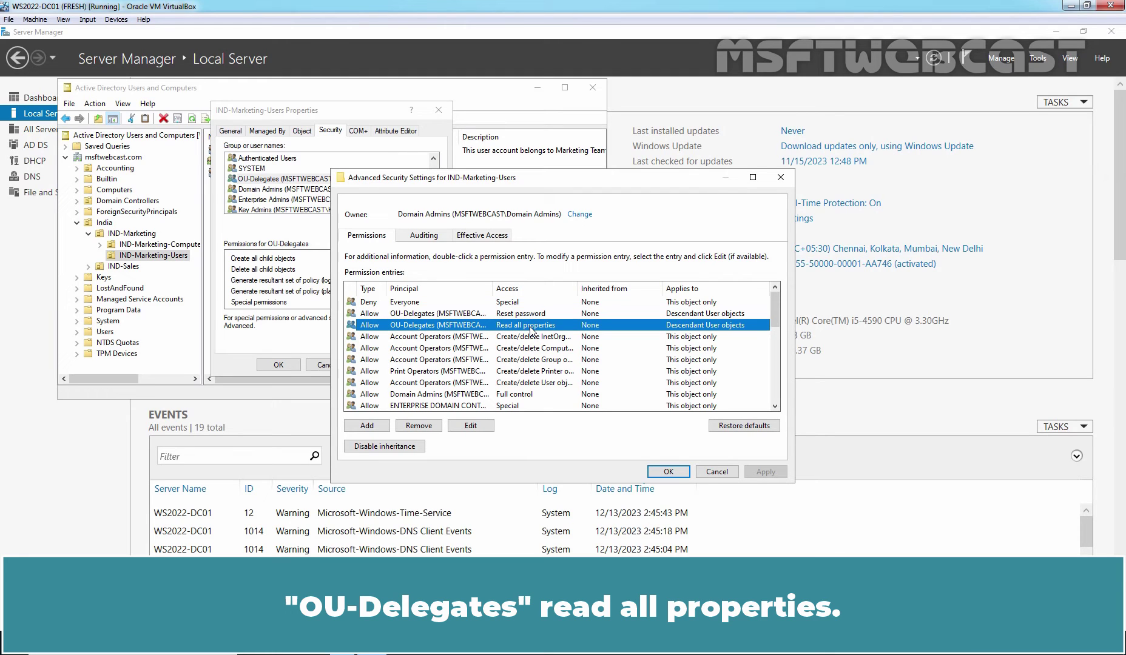
{"action": "scroll", "coordinate": [534, 327], "scroll_direction": "down", "scroll_amount": 3}
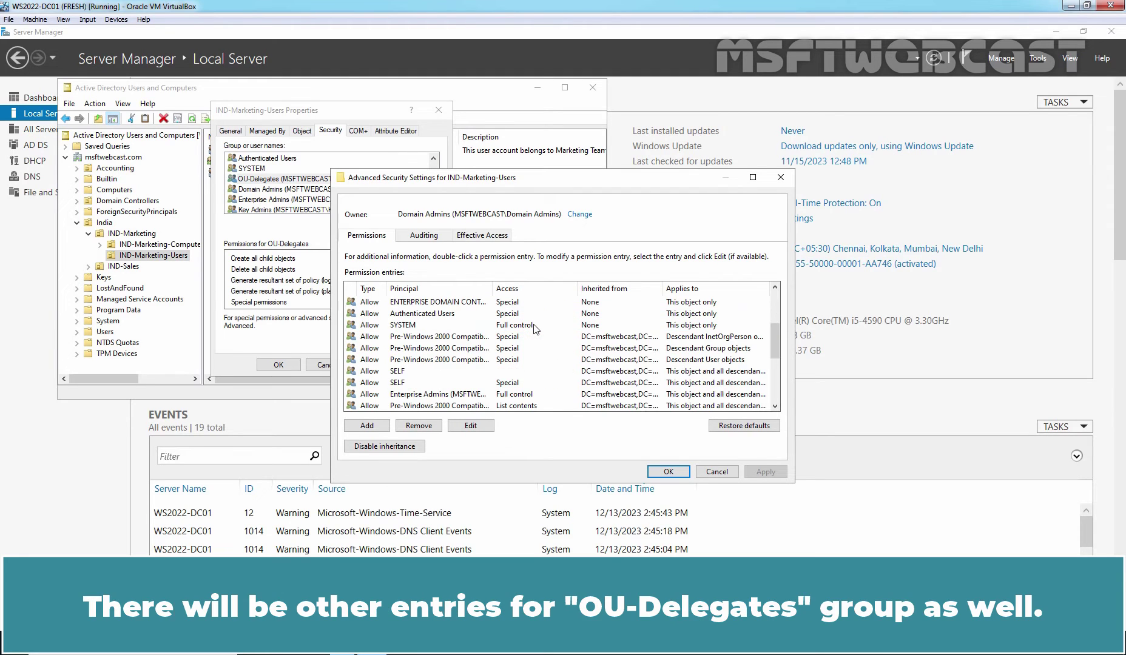
{"action": "scroll", "coordinate": [537, 328], "scroll_direction": "down", "scroll_amount": 5}
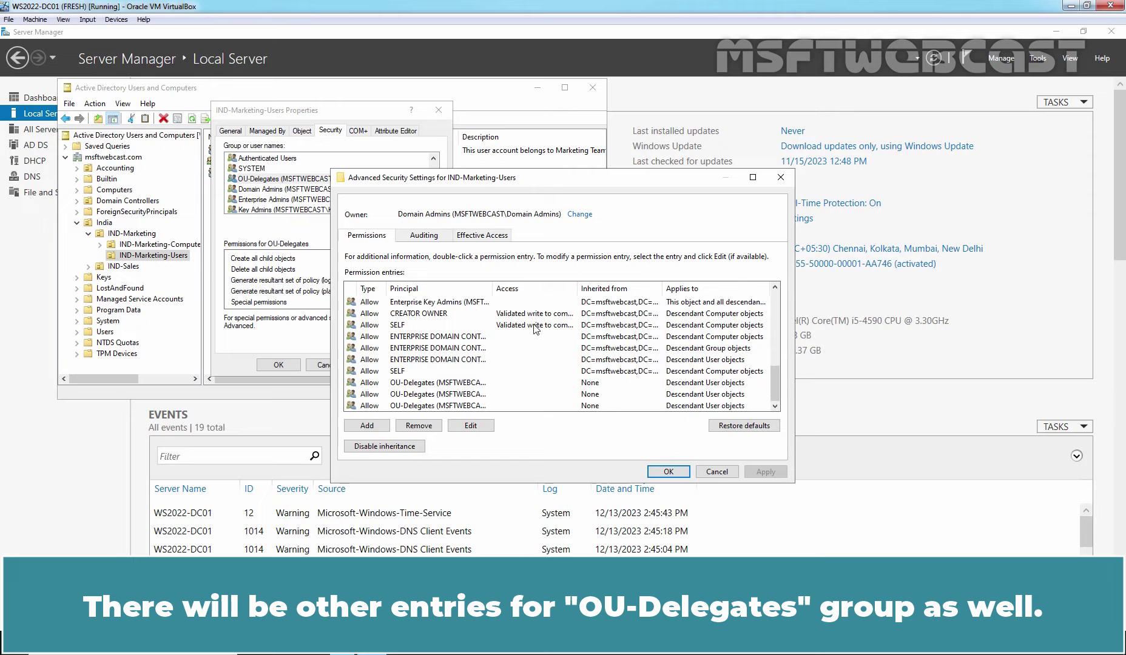
{"action": "left_click", "coordinate": [452, 383]}
{"action": "left_click", "coordinate": [443, 394]}
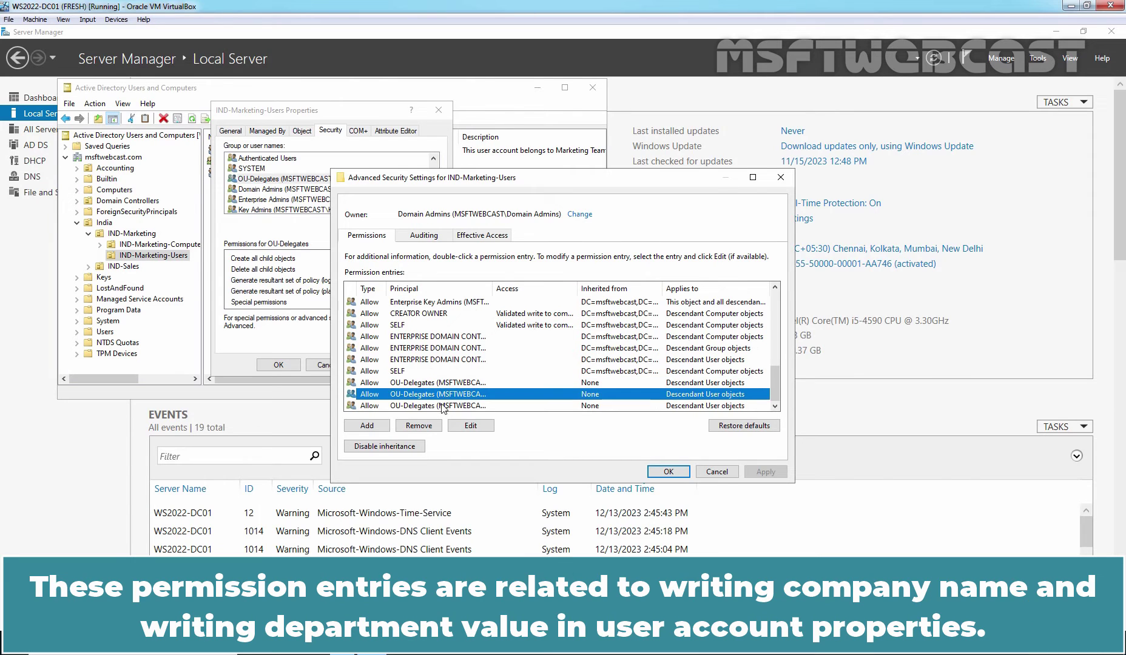
{"action": "left_click", "coordinate": [441, 406]}
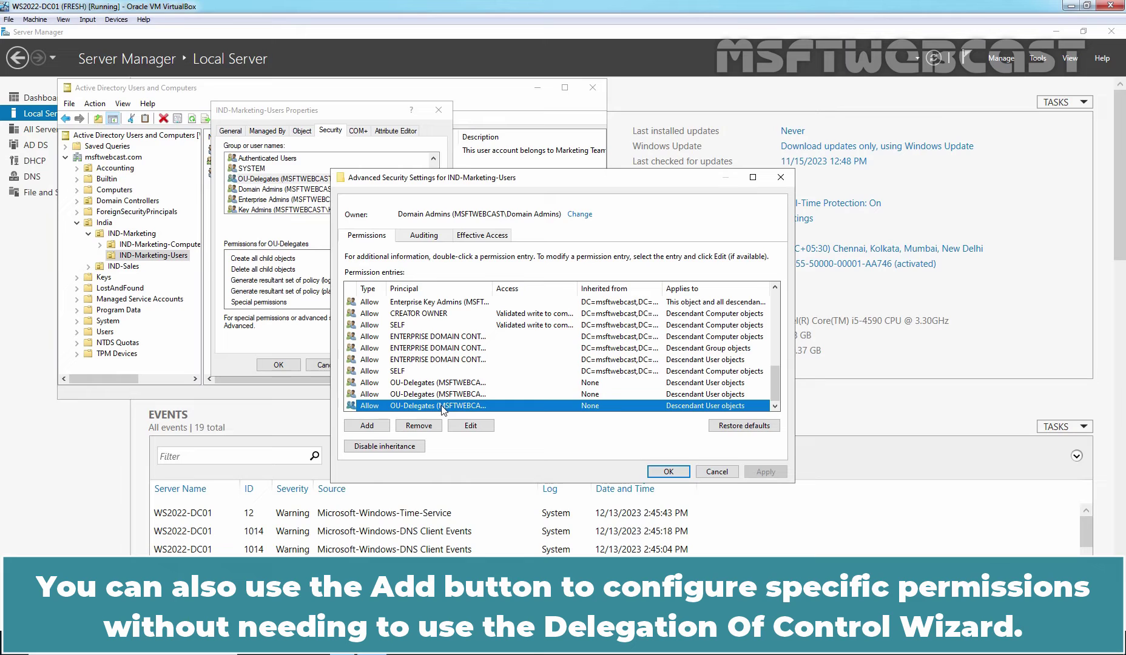
{"action": "left_click", "coordinate": [368, 426]}
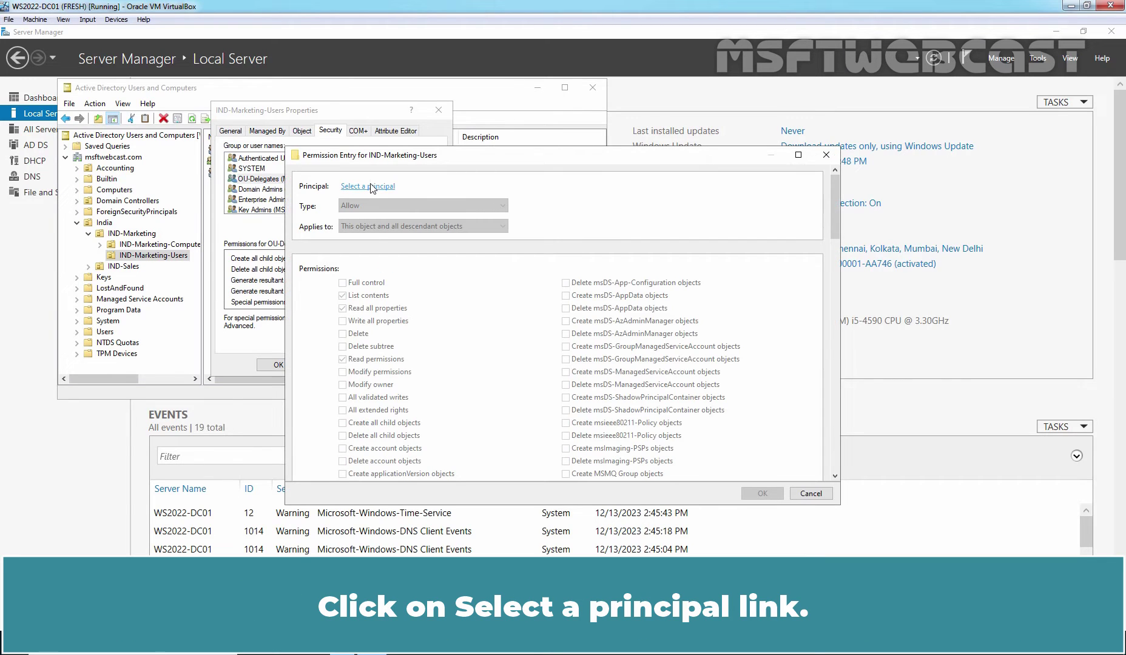
Set OU-Delegates as the principal of a new permission entry
{"action": "left_click", "coordinate": [370, 186]}
{"action": "type", "text": "ou"}
{"action": "left_click", "coordinate": [530, 265]}
{"action": "left_click", "coordinate": [491, 305]}
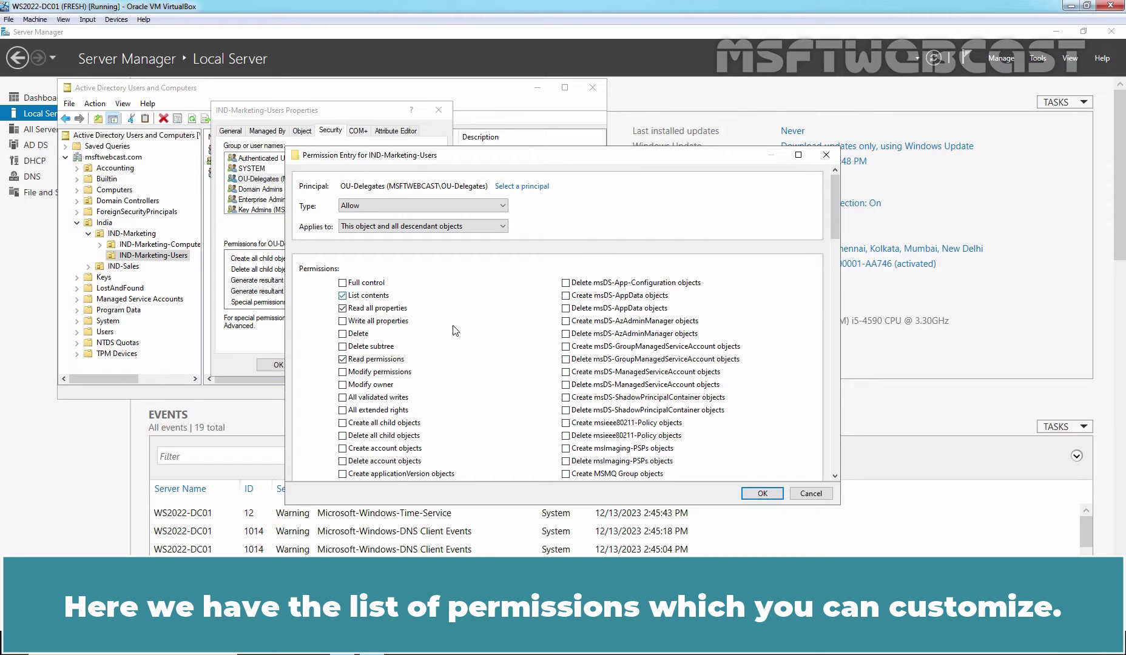
Review the available permissions list, then discard the new permission entry
{"action": "scroll", "coordinate": [460, 330], "scroll_direction": "down", "scroll_amount": 3}
{"action": "scroll", "coordinate": [461, 330], "scroll_direction": "down", "scroll_amount": 8}
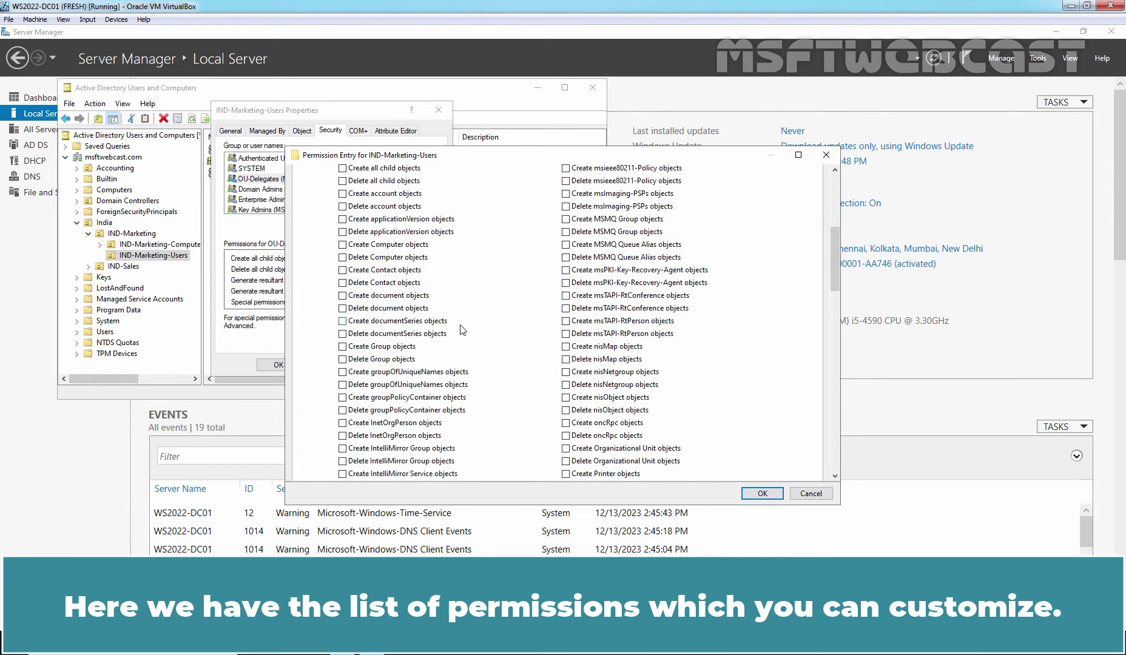
{"action": "scroll", "coordinate": [461, 329], "scroll_direction": "down", "scroll_amount": 15}
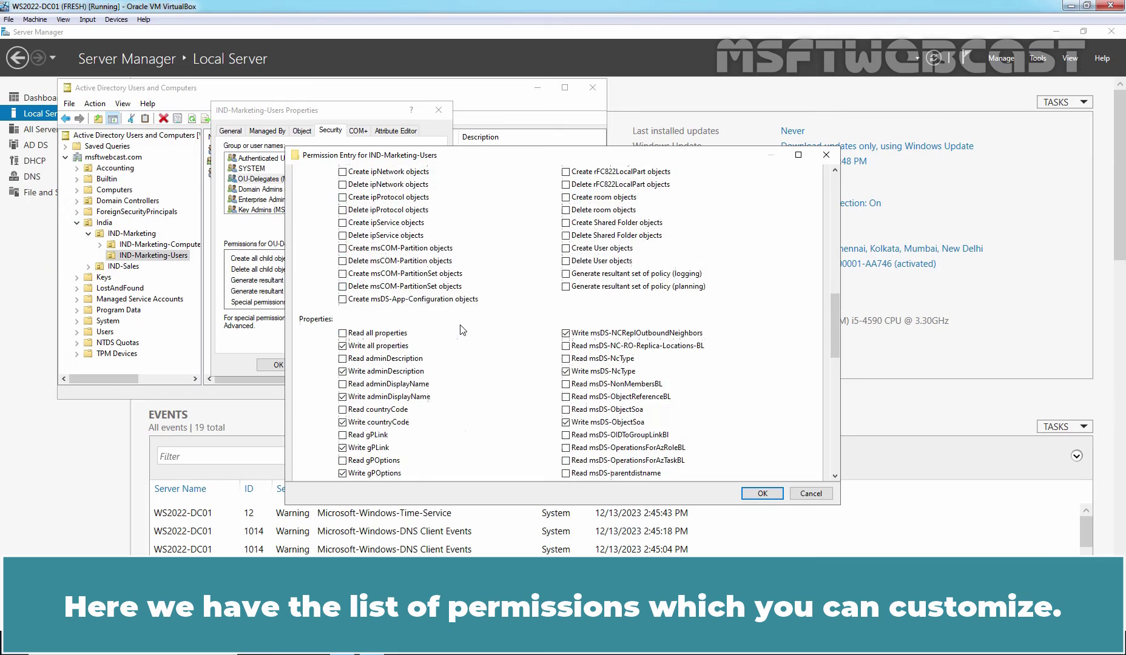
{"action": "scroll", "coordinate": [461, 330], "scroll_direction": "down", "scroll_amount": 10}
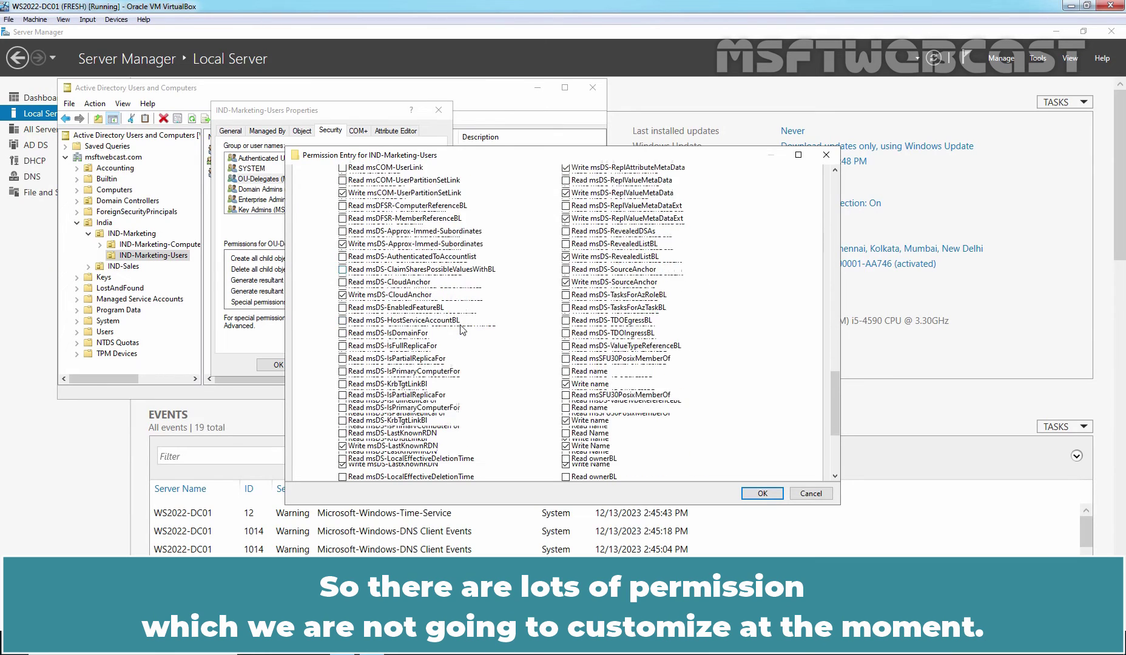
{"action": "left_click_drag", "start_coordinate": [831, 436], "coordinate": [836, 182]}
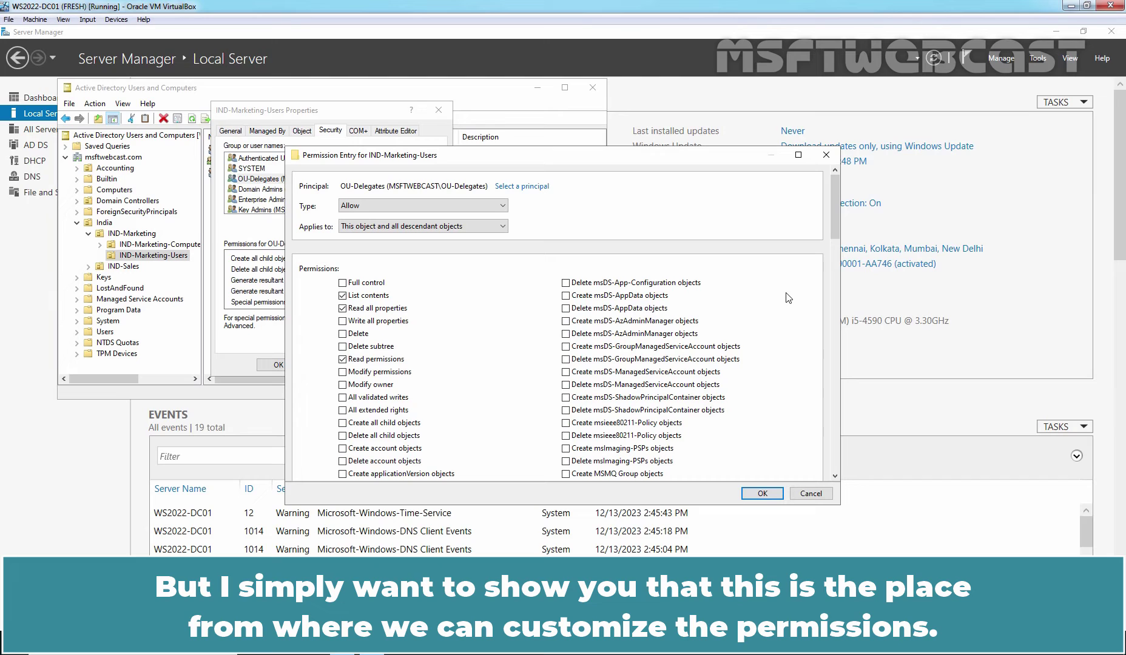
{"action": "left_click", "coordinate": [811, 493]}
Close Advanced Security Settings and the IND-Marketing-Users properties without changes
{"action": "left_click", "coordinate": [701, 471]}
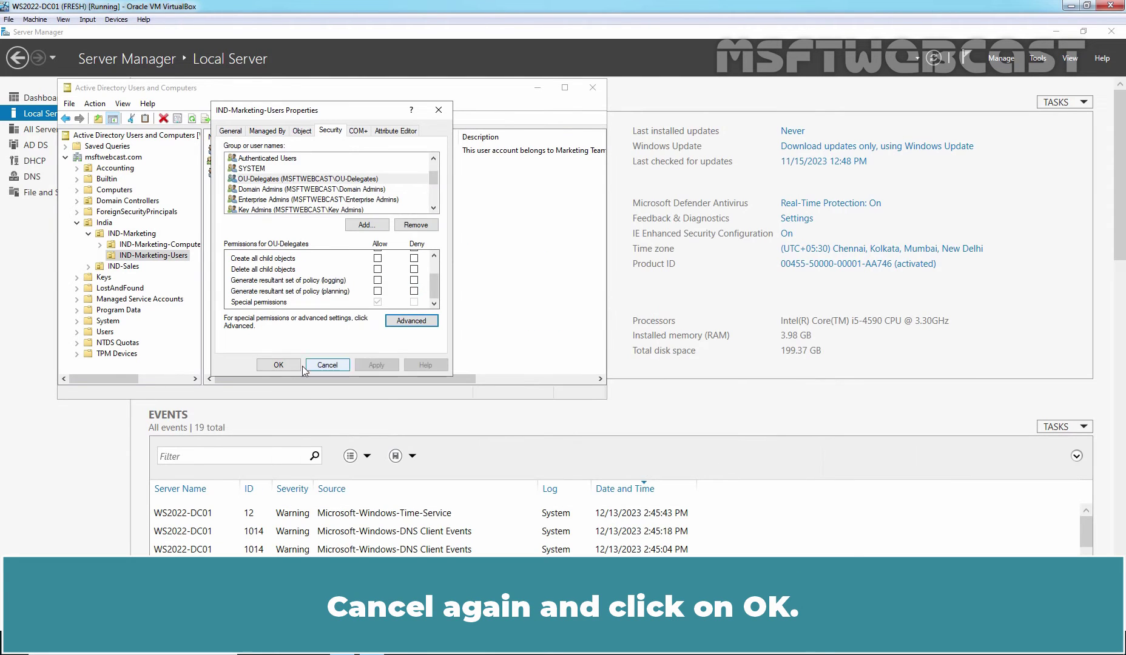
{"action": "left_click", "coordinate": [283, 367]}
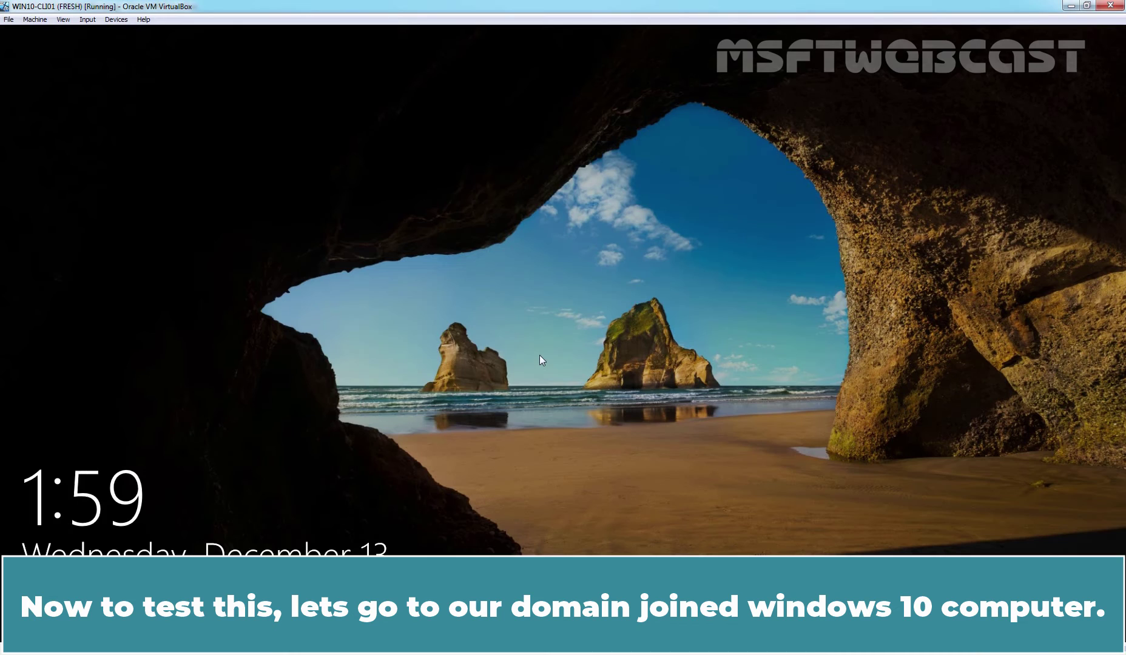
Sign in to the Windows 10 client with the marketing user's password and open Start
{"action": "type", "text": "*******"}
{"action": "key", "text": "Return"}
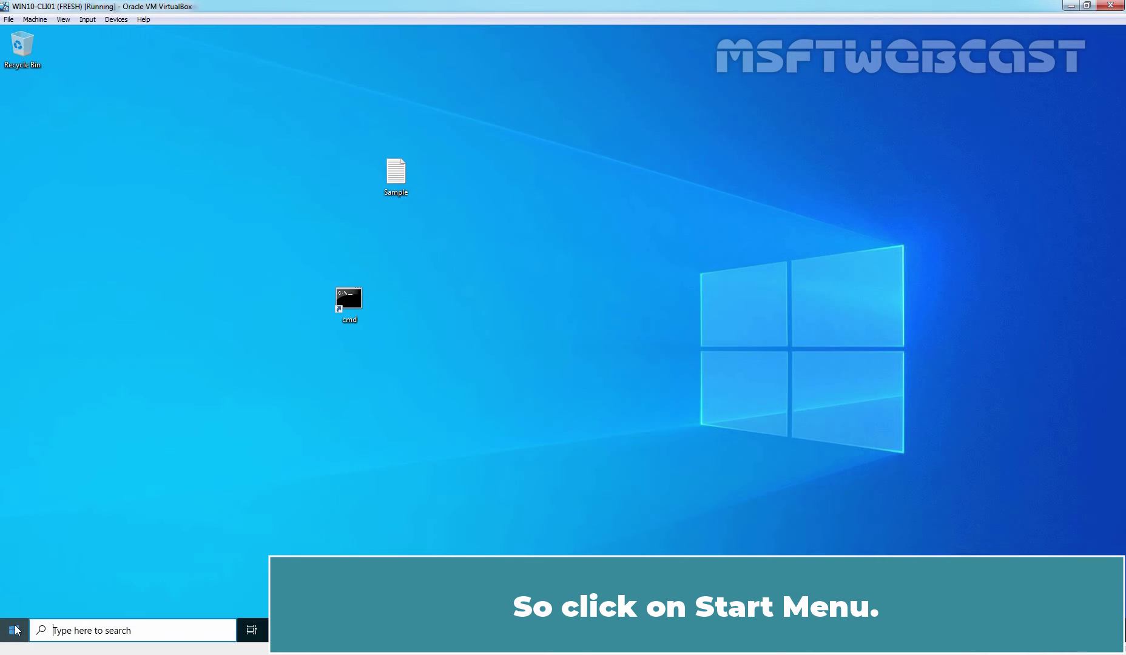
{"action": "left_click", "coordinate": [14, 630]}
Launch Active Directory Users and Computers and browse to msftwebcast.com > India > IND-Marketing > IND-Marketing-Users
{"action": "scroll", "coordinate": [138, 450], "scroll_direction": "down", "scroll_amount": 5}
{"action": "scroll", "coordinate": [138, 450], "scroll_direction": "down", "scroll_amount": 5}
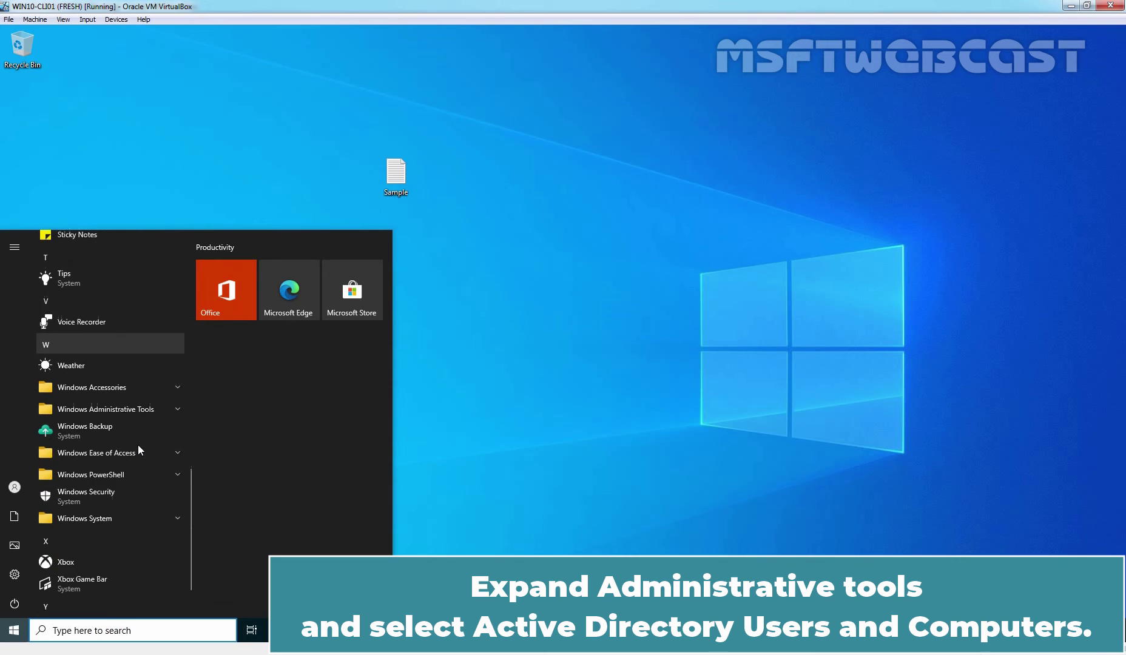
{"action": "left_click", "coordinate": [140, 405]}
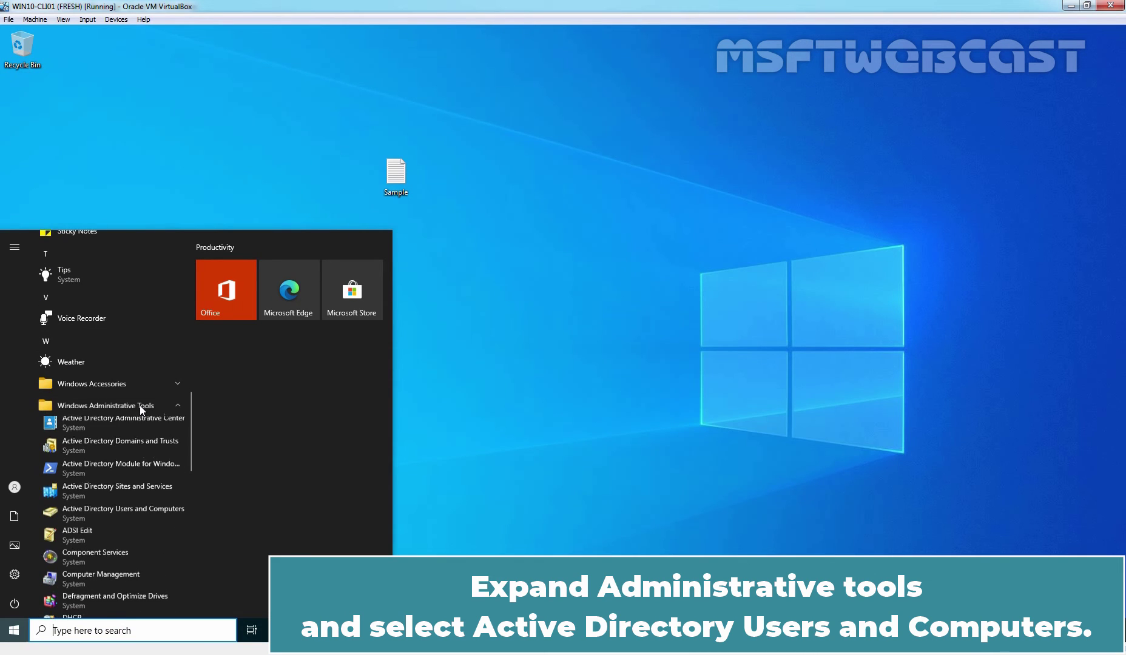
{"action": "left_click", "coordinate": [145, 514]}
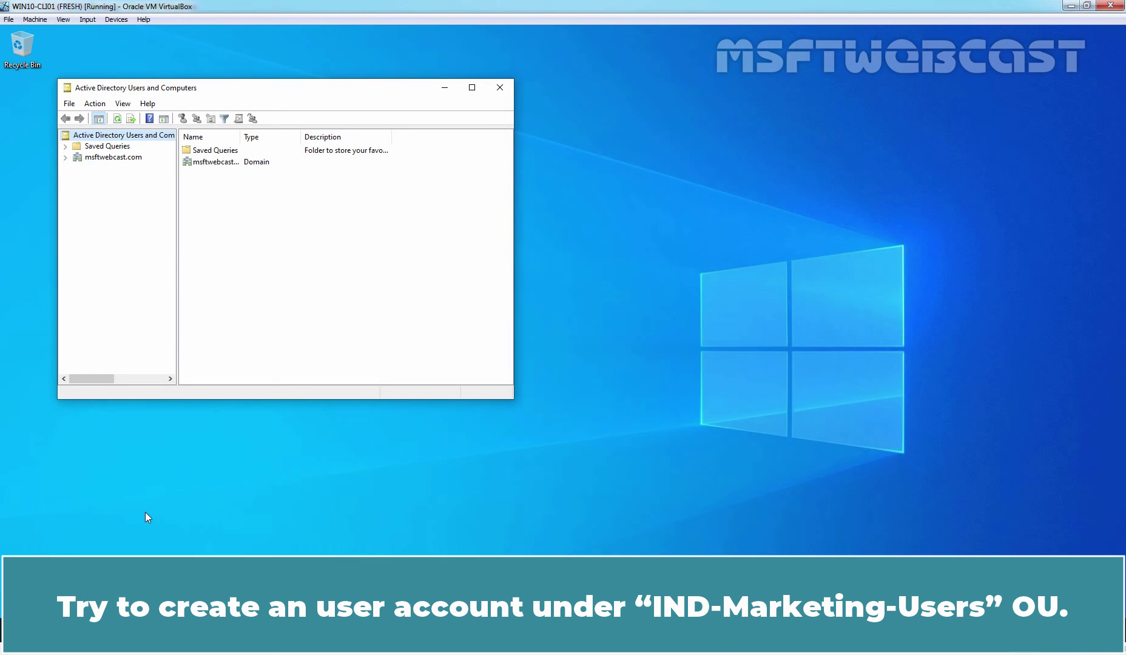
{"action": "left_click", "coordinate": [122, 159]}
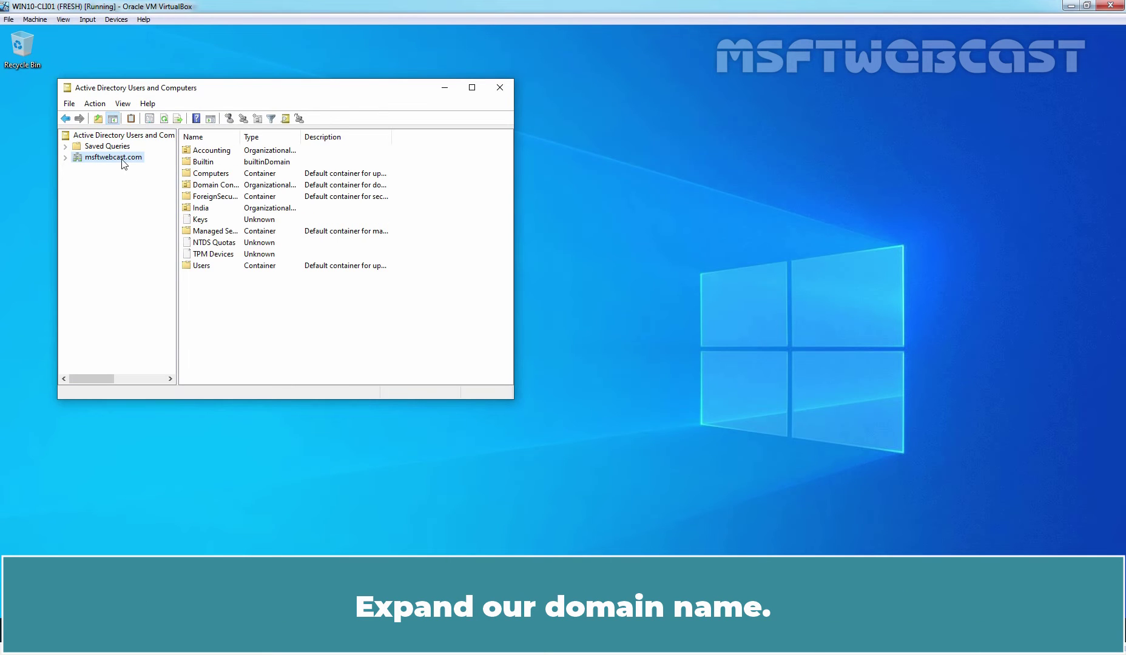
{"action": "double_click", "coordinate": [122, 159]}
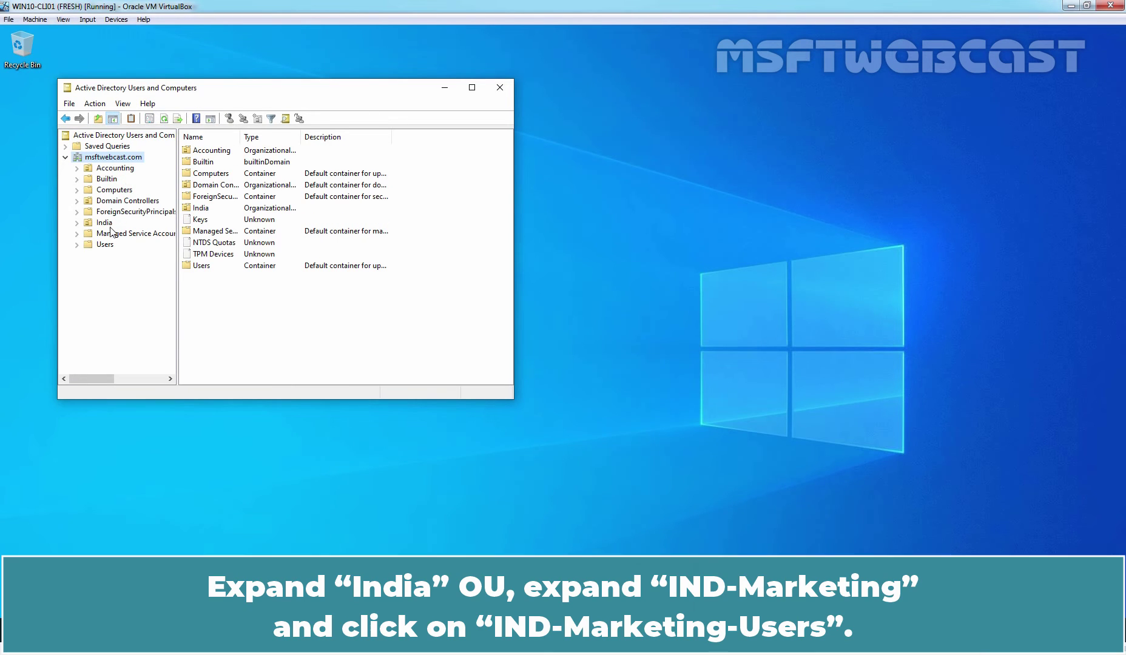
{"action": "left_click", "coordinate": [104, 223]}
{"action": "double_click", "coordinate": [106, 225]}
{"action": "double_click", "coordinate": [132, 234]}
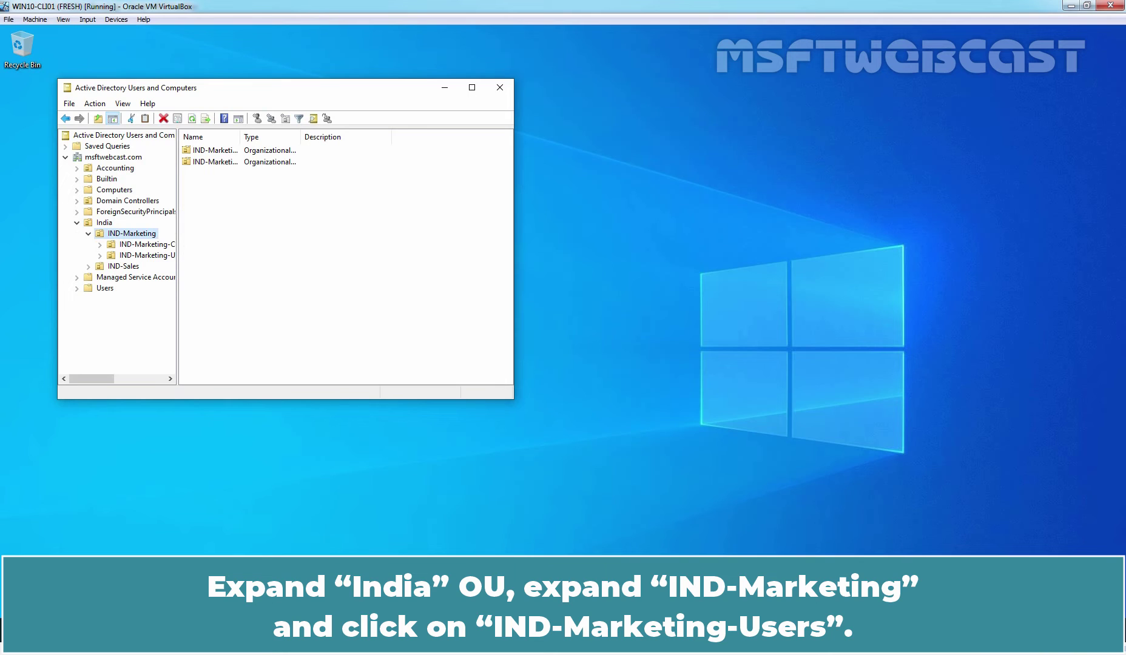
{"action": "left_click", "coordinate": [151, 256]}
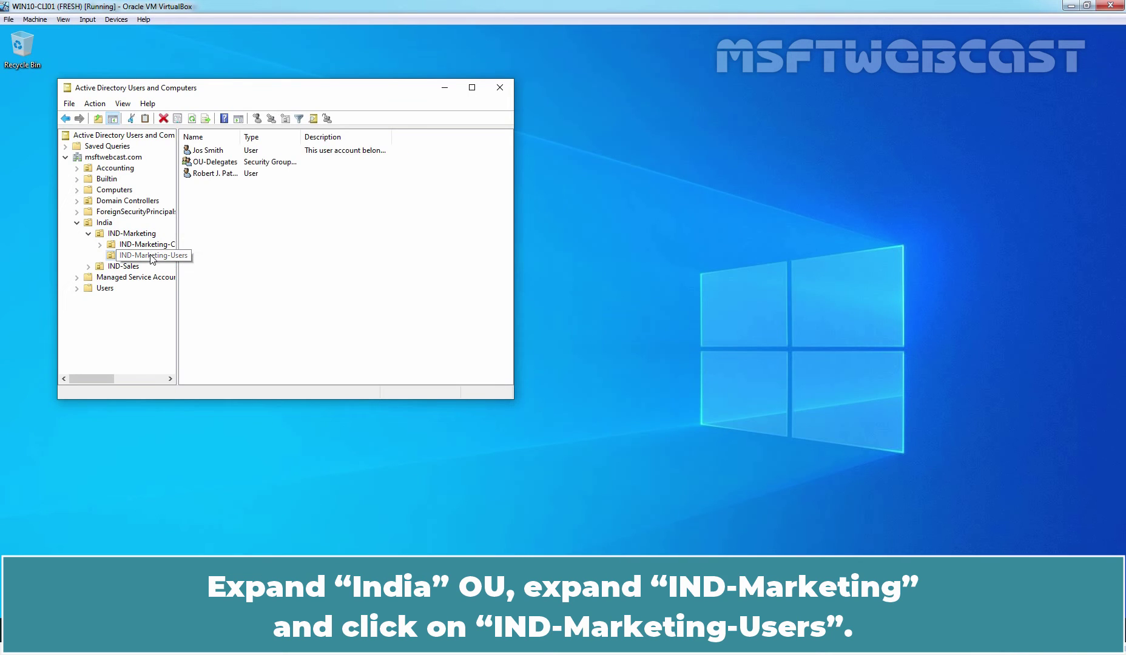
View both users' Properties, including the second user's Address and Account tabs, then cancel out
{"action": "double_click", "coordinate": [219, 152]}
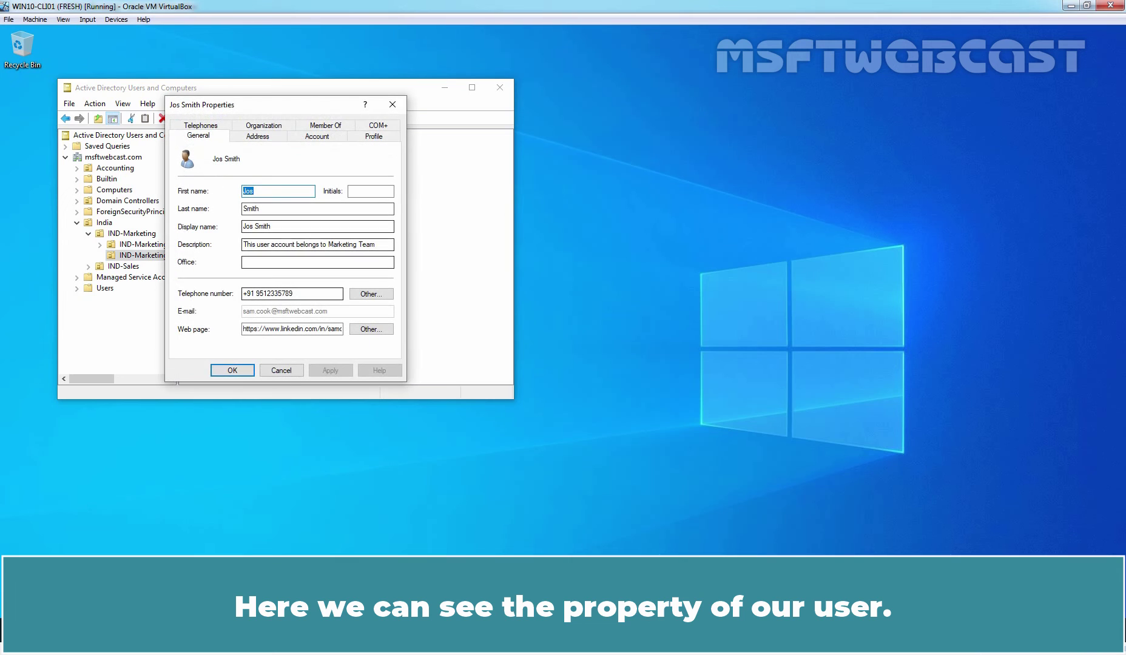
{"action": "left_click", "coordinate": [281, 371]}
{"action": "double_click", "coordinate": [217, 174]}
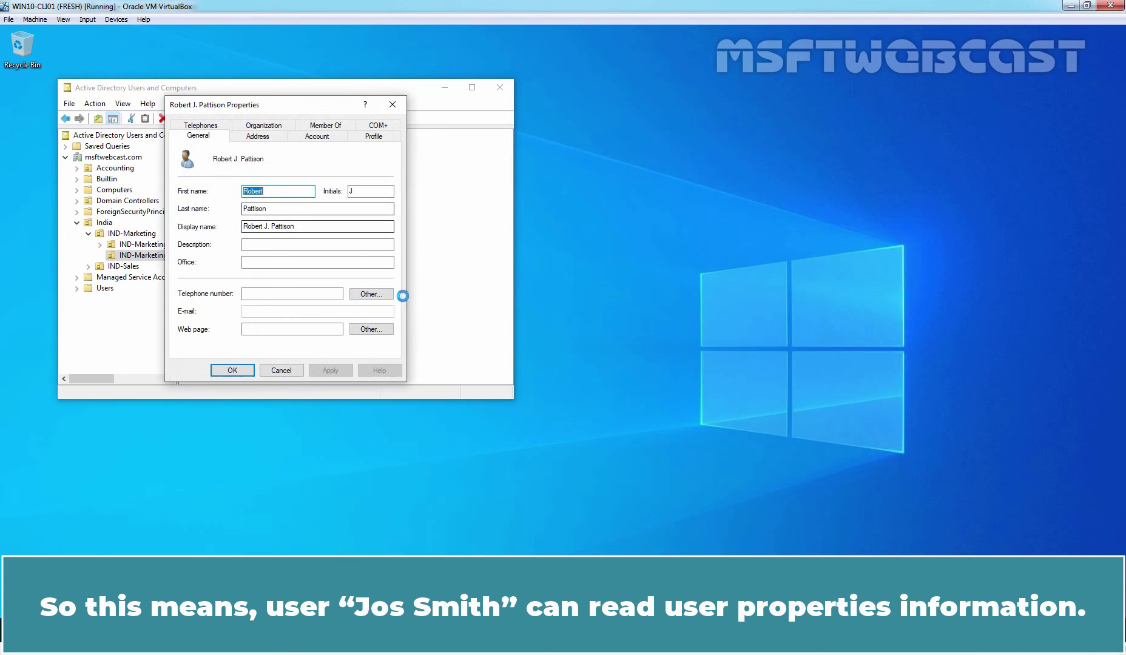
{"action": "left_click", "coordinate": [259, 136]}
{"action": "left_click", "coordinate": [316, 135]}
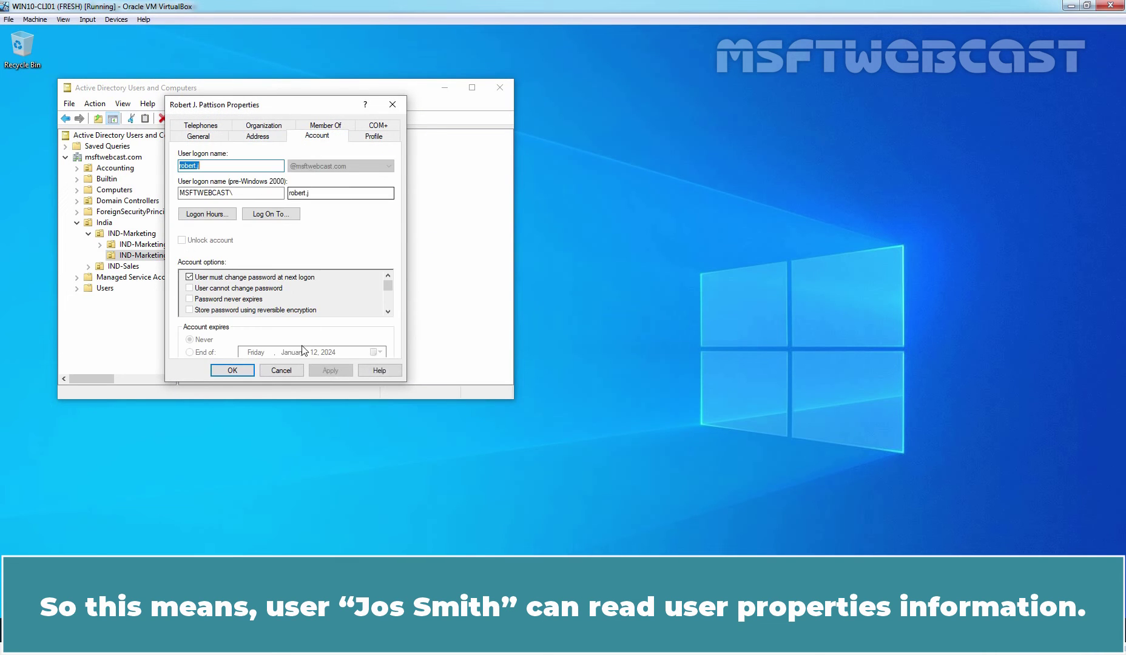
{"action": "left_click", "coordinate": [282, 370]}
{"action": "left_click", "coordinate": [274, 258]}
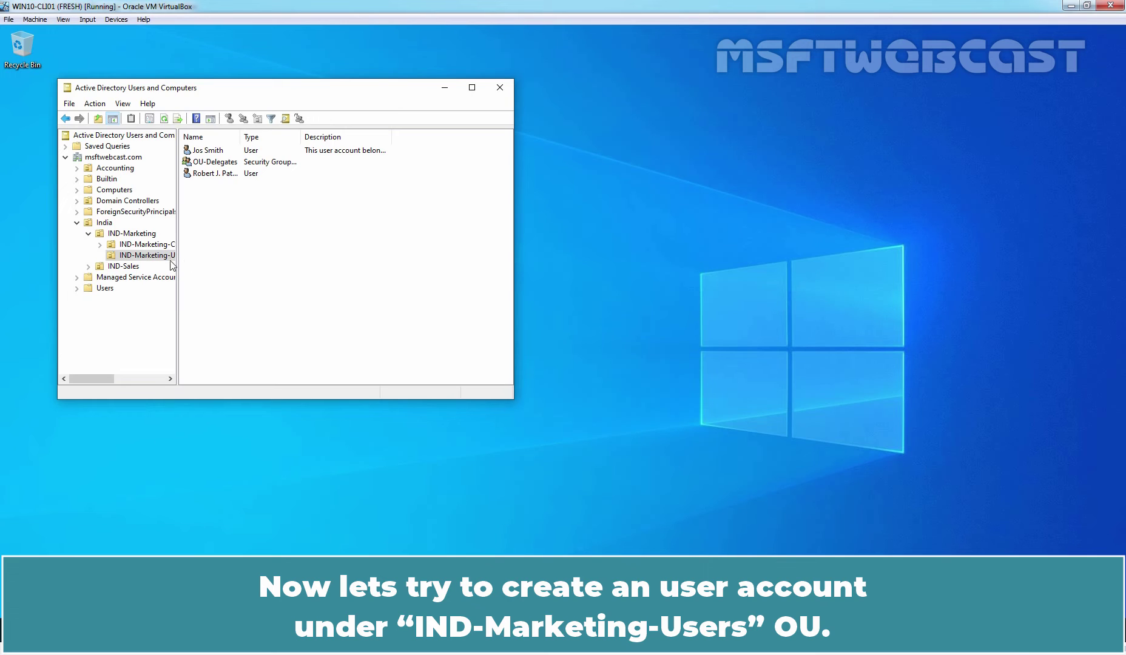
{"action": "right_click", "coordinate": [153, 255]}
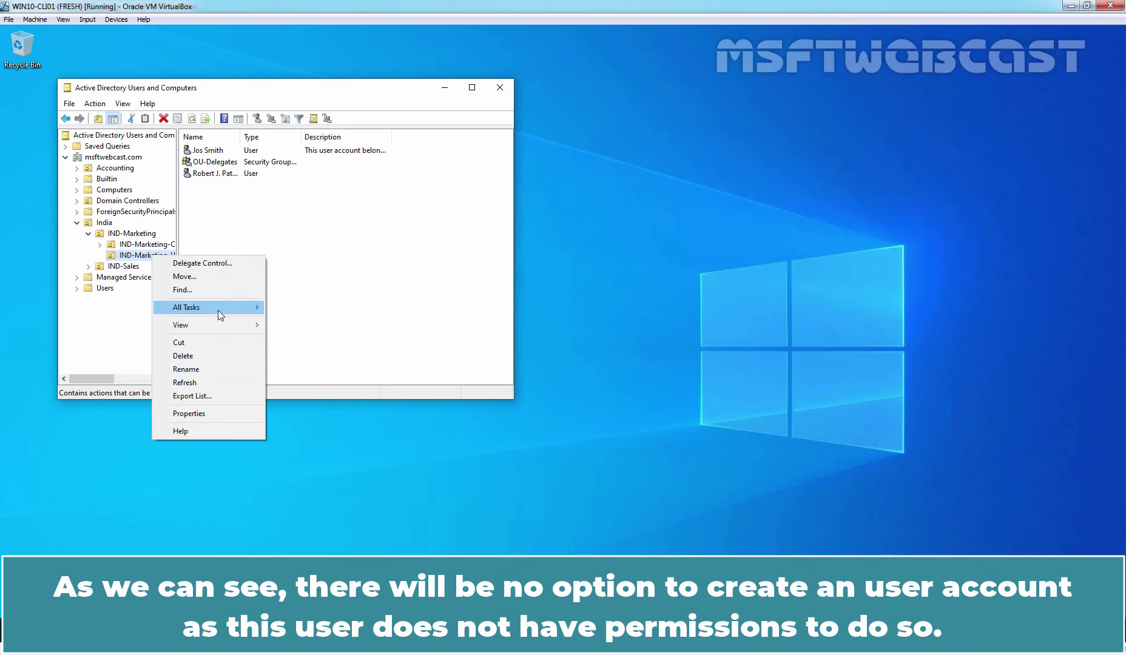
{"action": "mouse_move", "coordinate": [219, 309]}
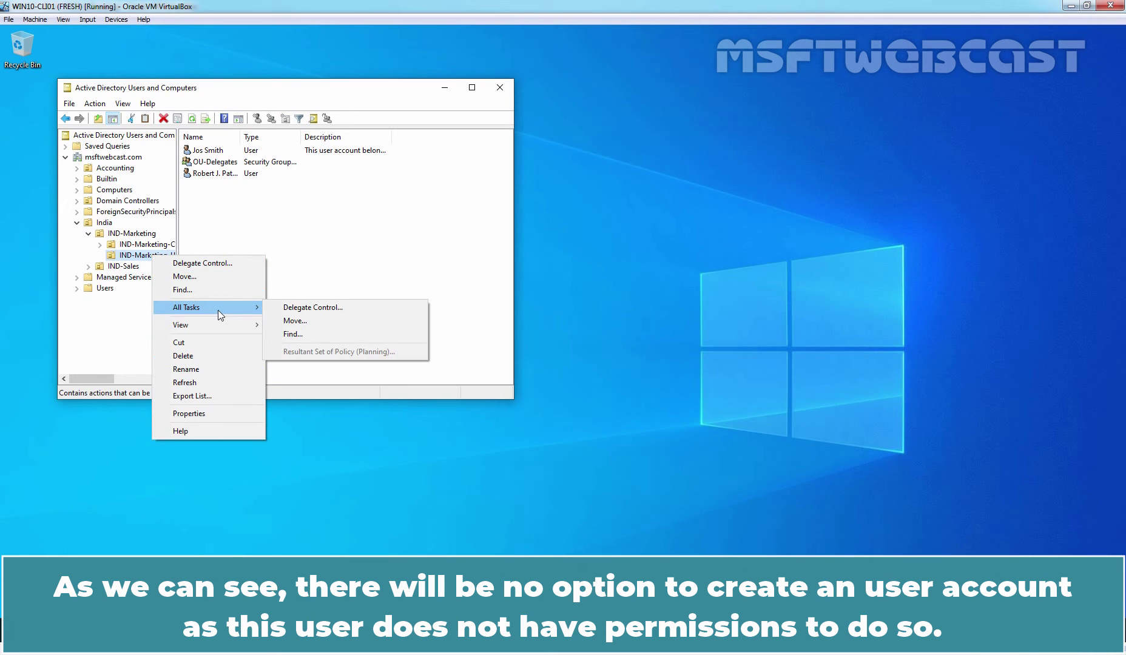
{"action": "left_click", "coordinate": [143, 257]}
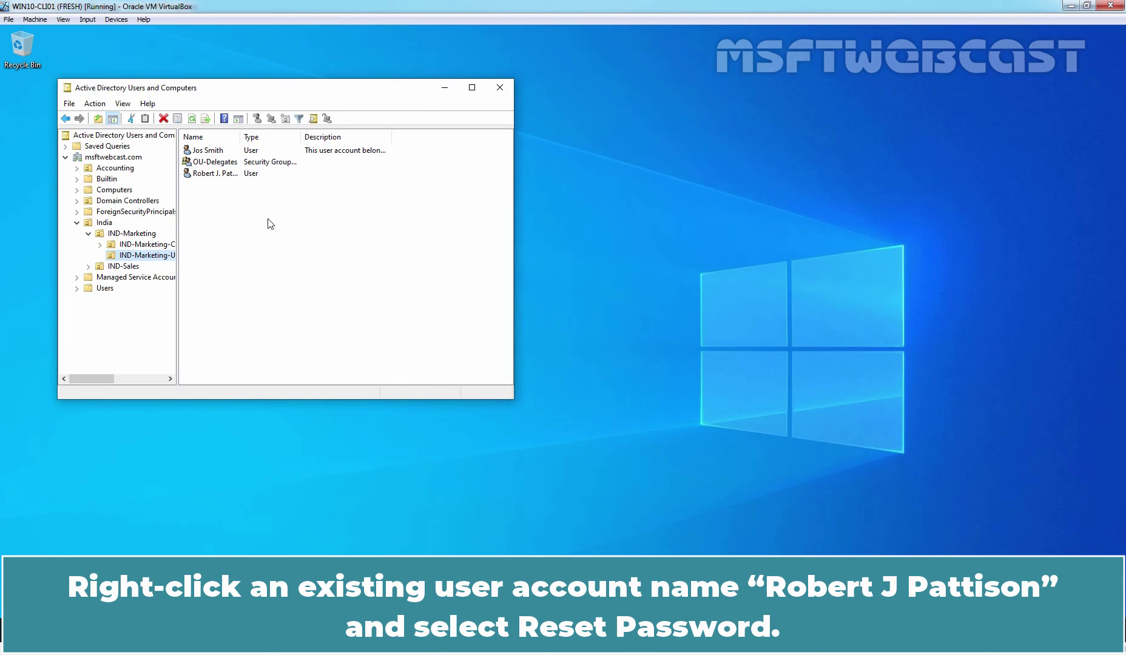
{"action": "left_click", "coordinate": [204, 175]}
Reset the second user's password, entering and confirming a new password
{"action": "right_click", "coordinate": [204, 176]}
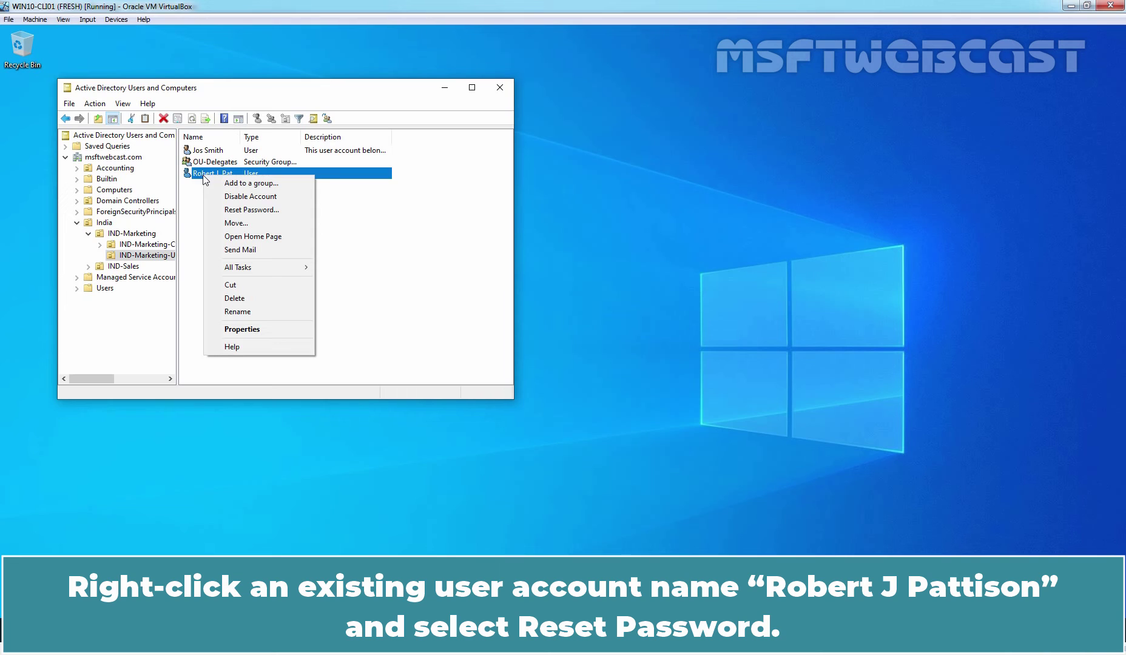
{"action": "left_click", "coordinate": [259, 209]}
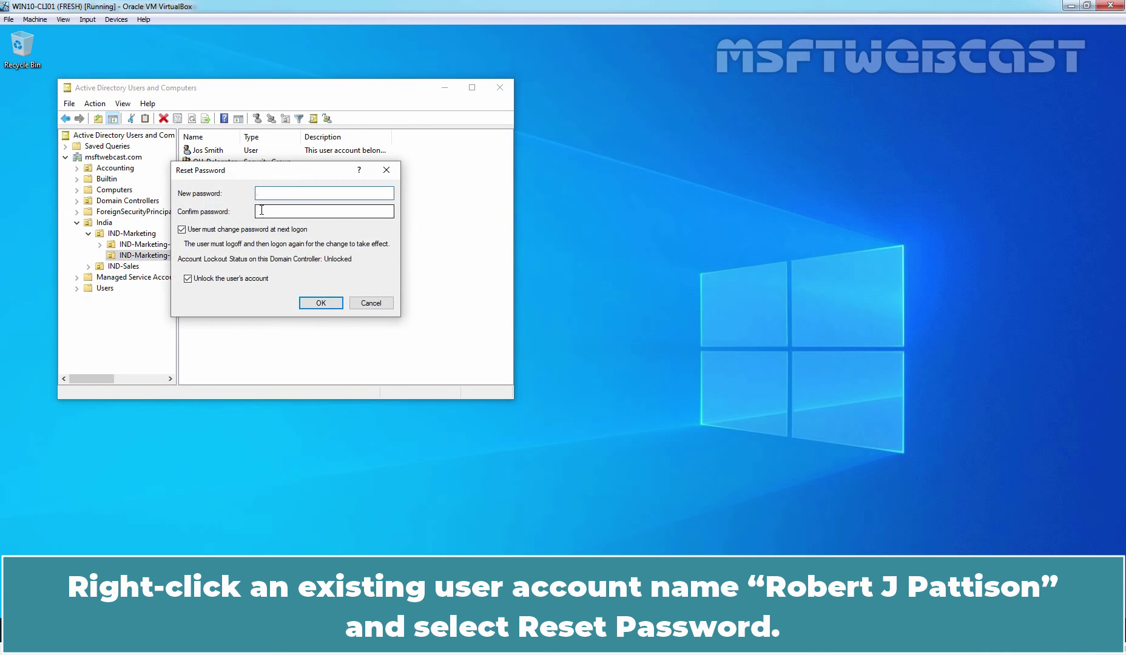
{"action": "type", "text": "Pa$$w0rd"}
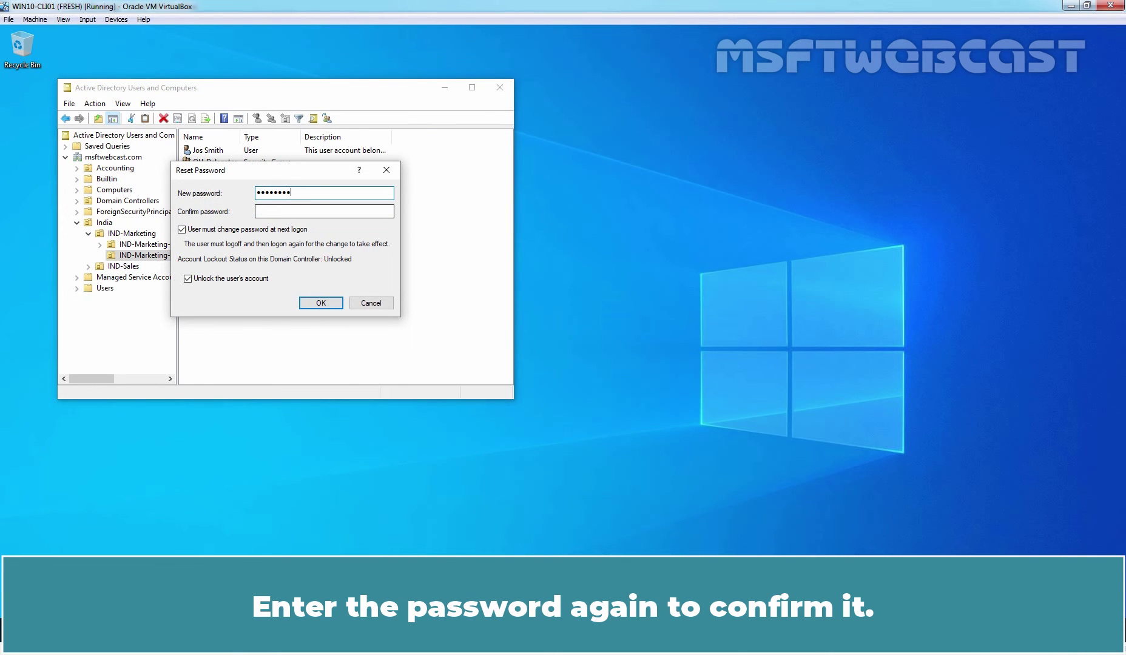
{"action": "key", "text": "Tab"}
{"action": "type", "text": "Pa$$w0rd"}
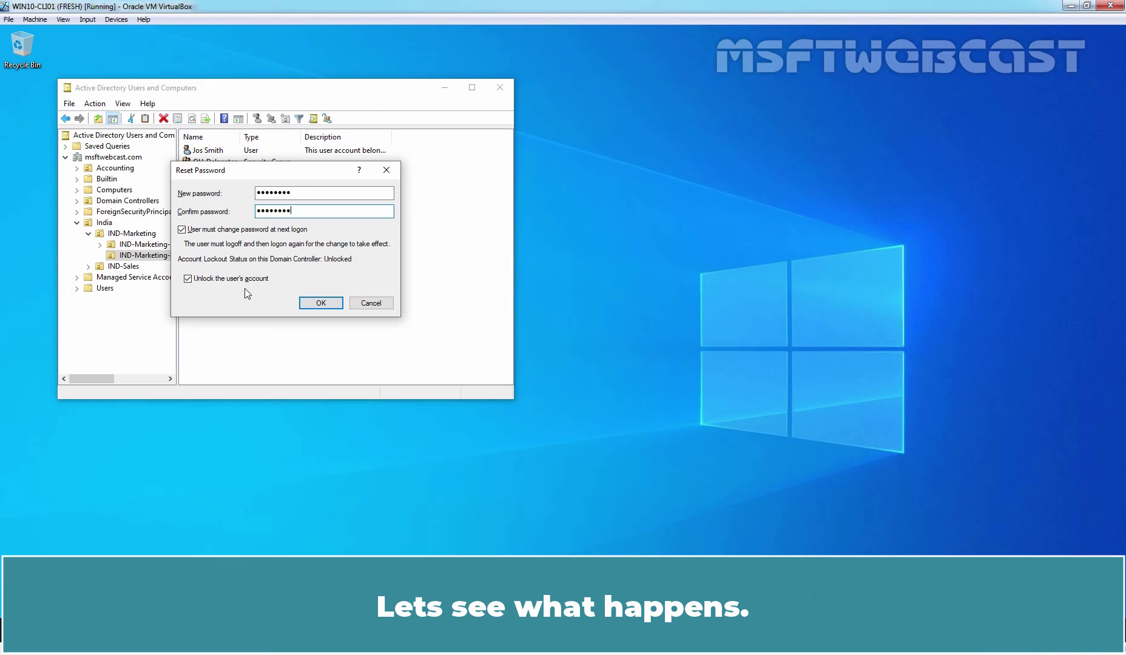
{"action": "left_click", "coordinate": [319, 303]}
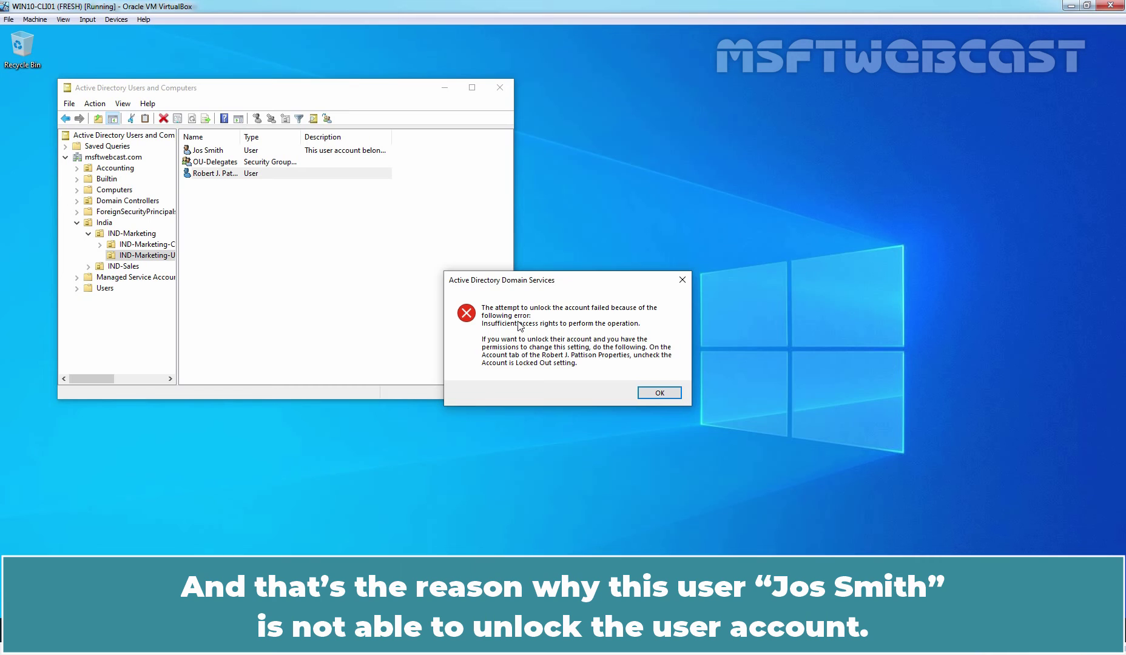
Acknowledge the account-unlock access-denied error and the password-changed confirmation
{"action": "left_click", "coordinate": [659, 393]}
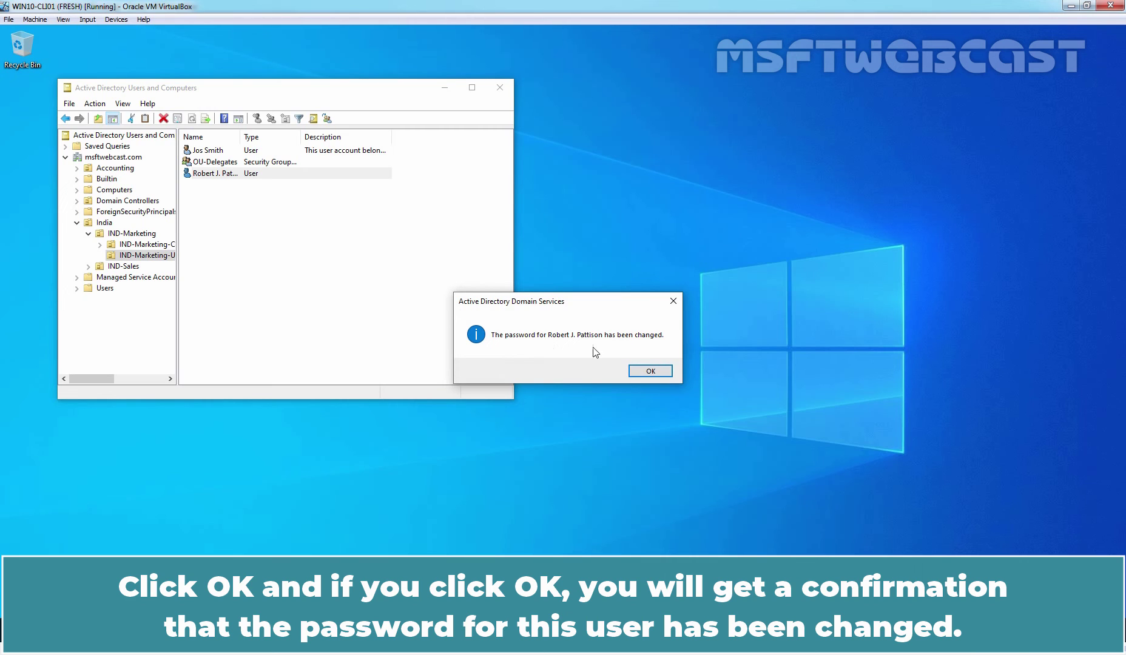
{"action": "left_click", "coordinate": [646, 372]}
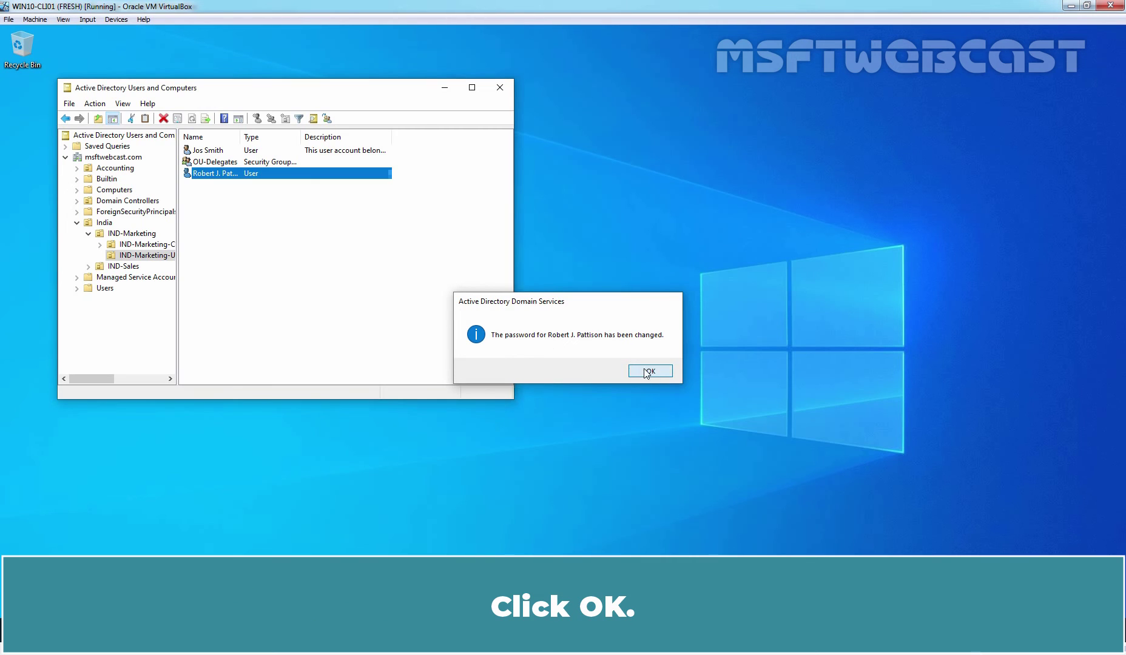
{"action": "right_click", "coordinate": [222, 178]}
Reset the user's password again with 'Unlock the user's account' cleared, and acknowledge the confirmation
{"action": "left_click", "coordinate": [260, 208]}
{"action": "type", "text": "Password@1"}
{"action": "key", "text": "Tab"}
{"action": "type", "text": "Password@1"}
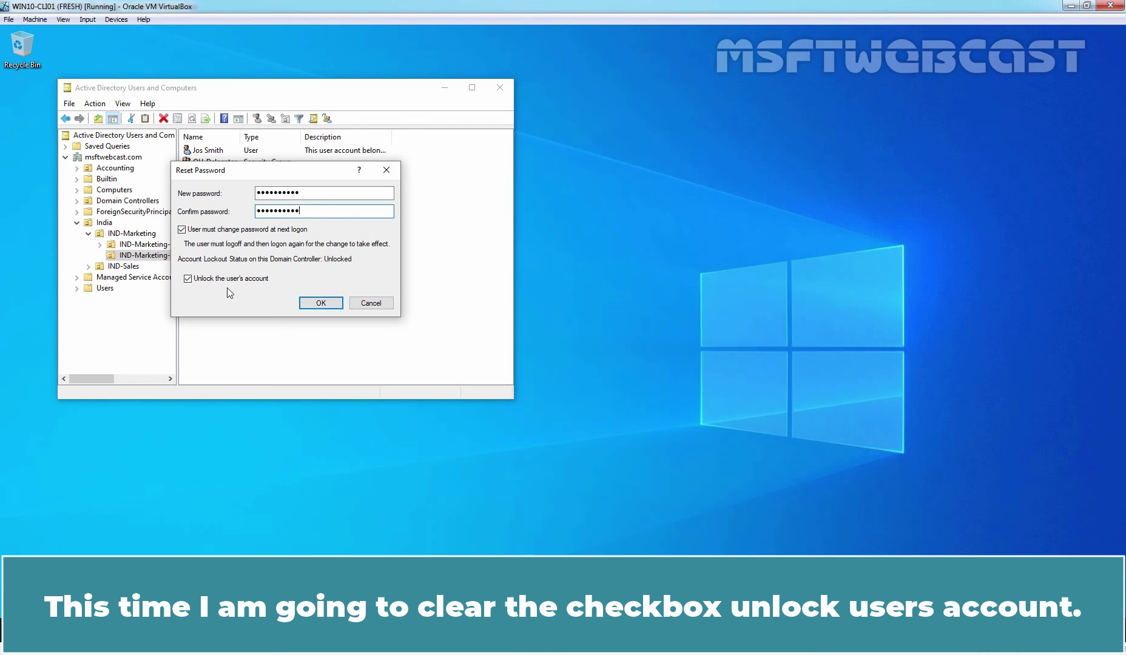
{"action": "left_click", "coordinate": [188, 279]}
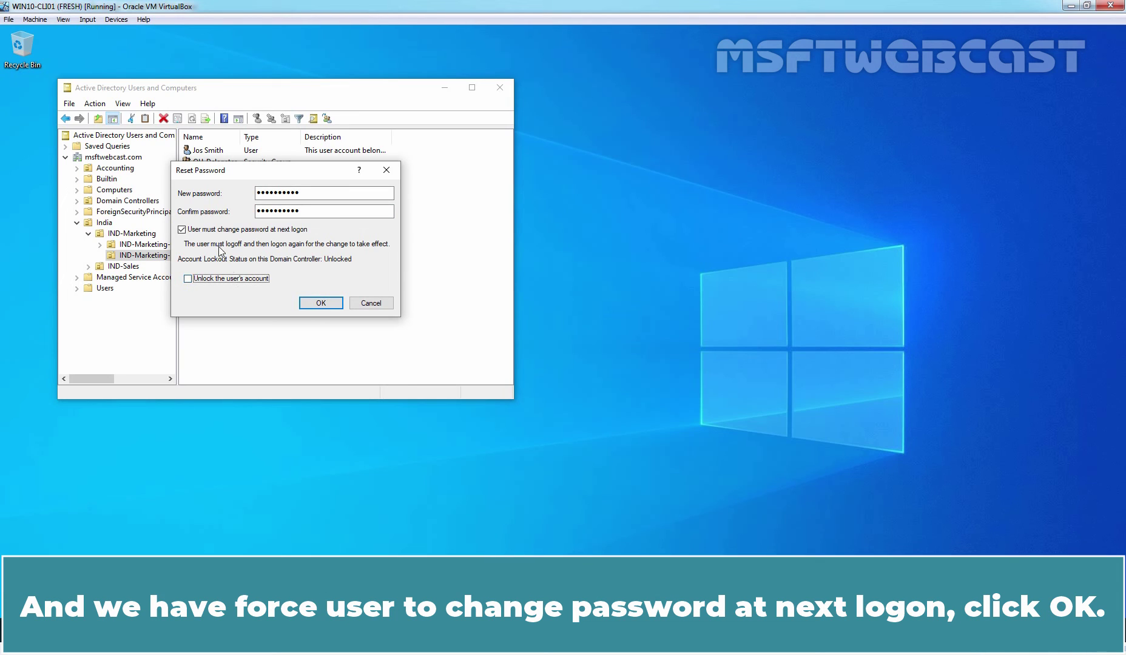
{"action": "left_click", "coordinate": [320, 303]}
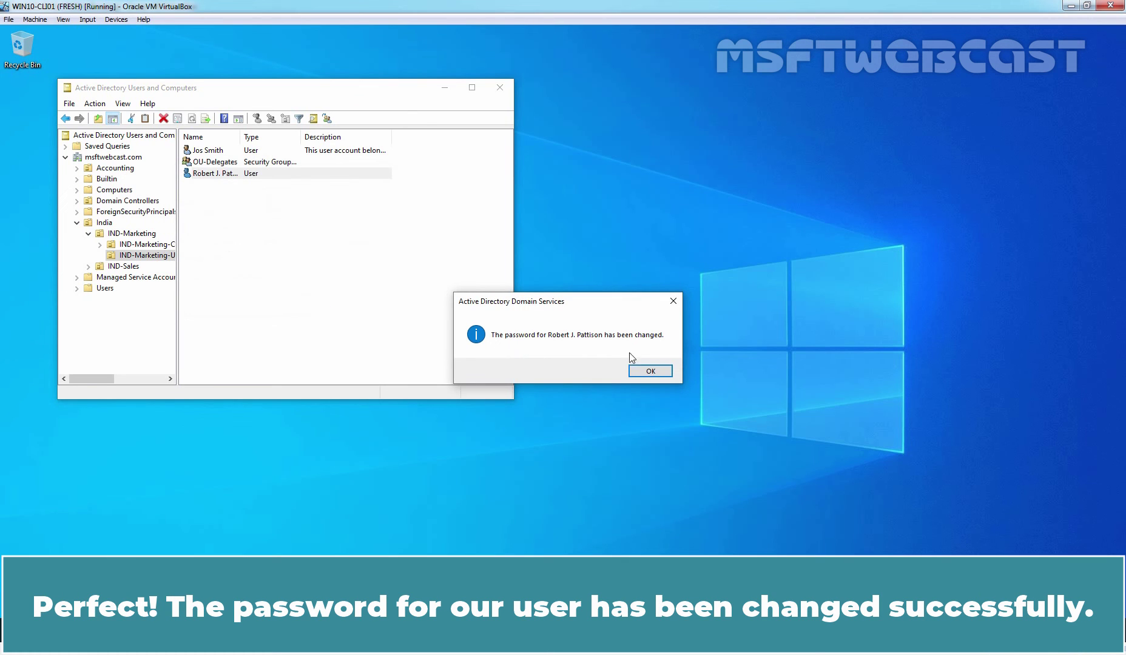
{"action": "left_click", "coordinate": [650, 371]}
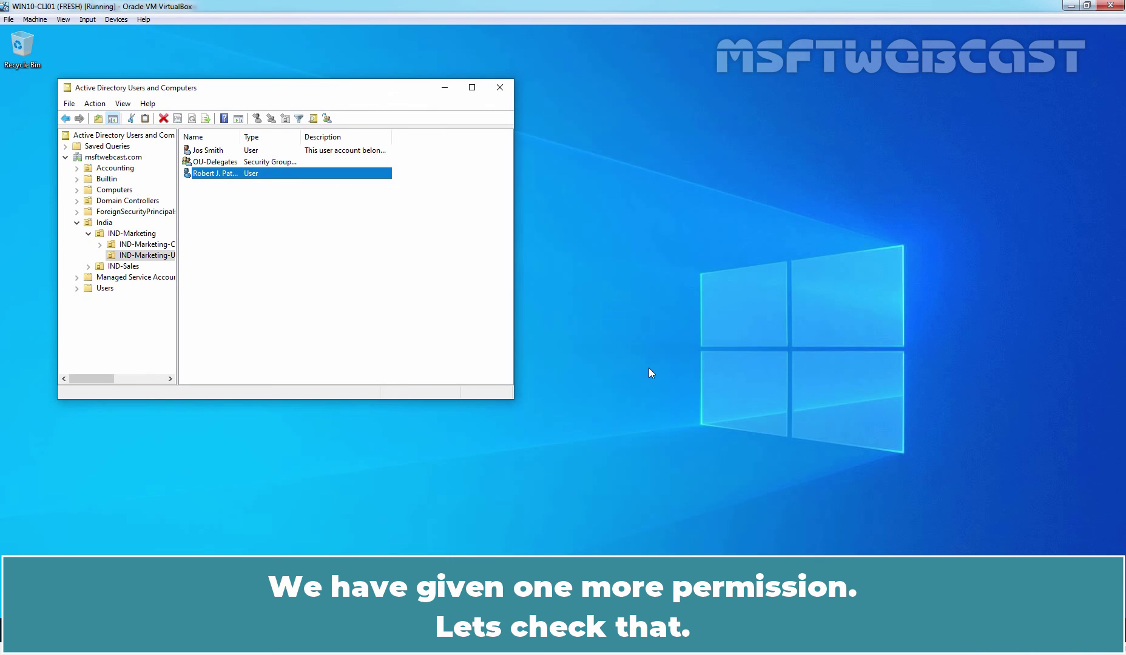
On the user's Organization tab, set Department 'Marketing' and Company 'MSFT WEBCAST Solution PVT LTD', then apply
{"action": "double_click", "coordinate": [218, 174]}
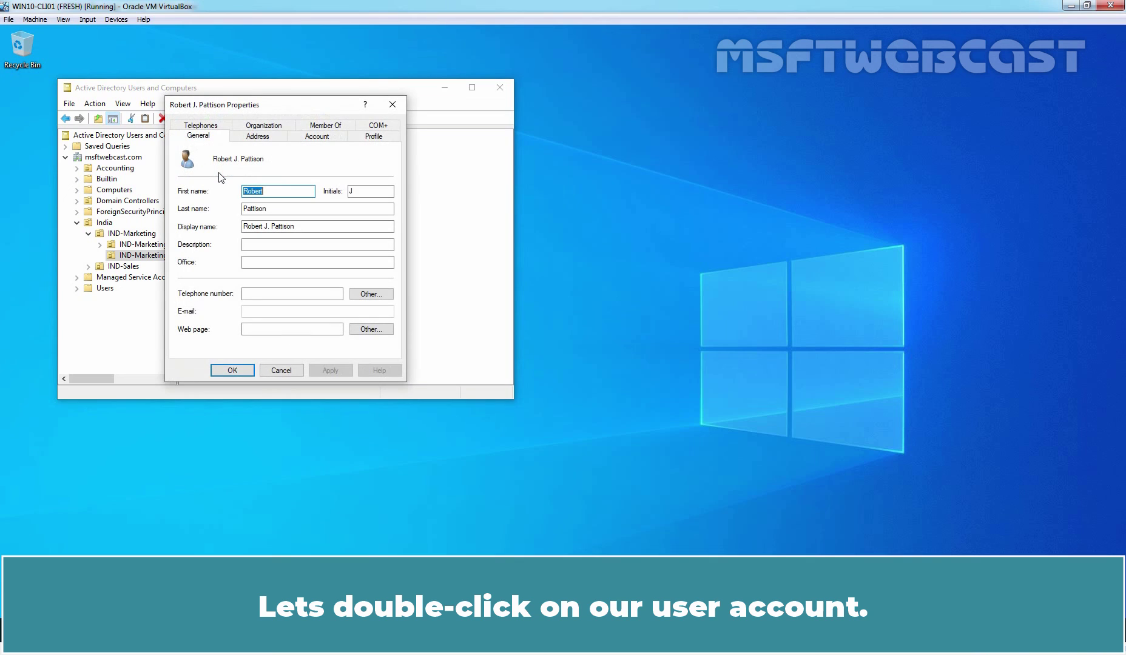
{"action": "left_click", "coordinate": [266, 127]}
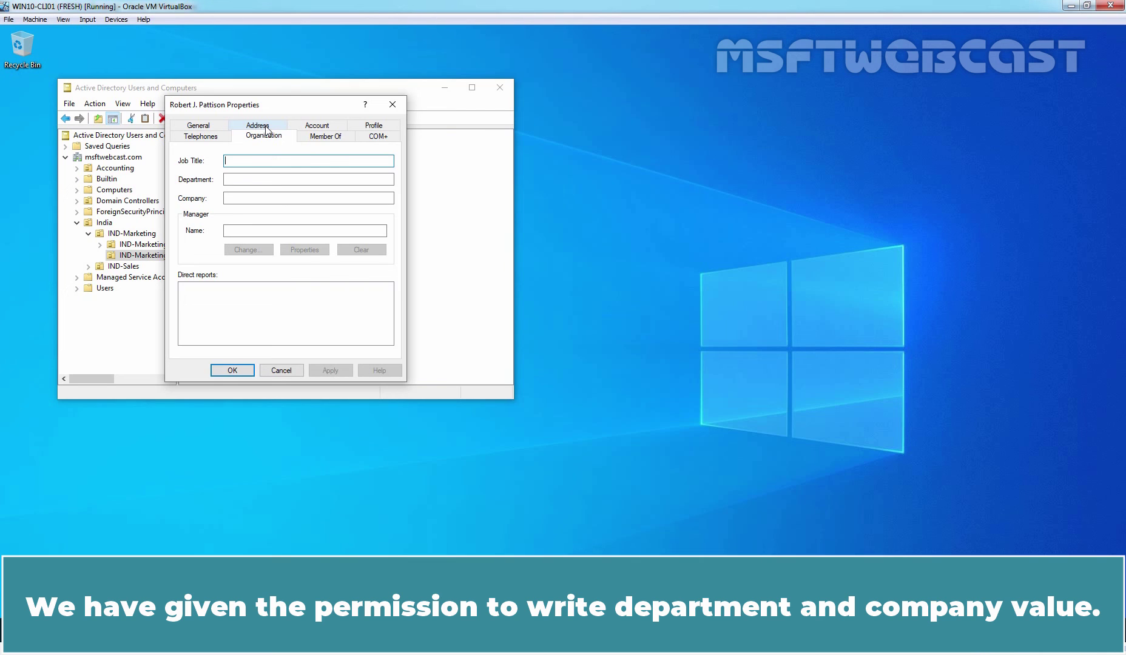
{"action": "left_click", "coordinate": [248, 178]}
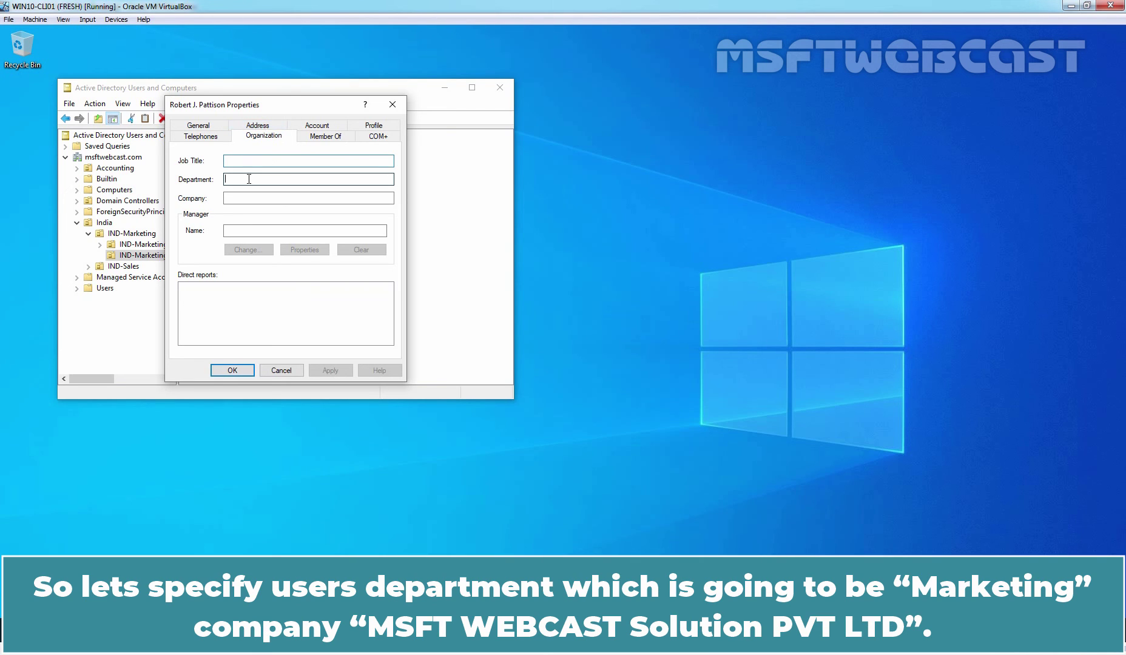
{"action": "type", "text": "Marketing"}
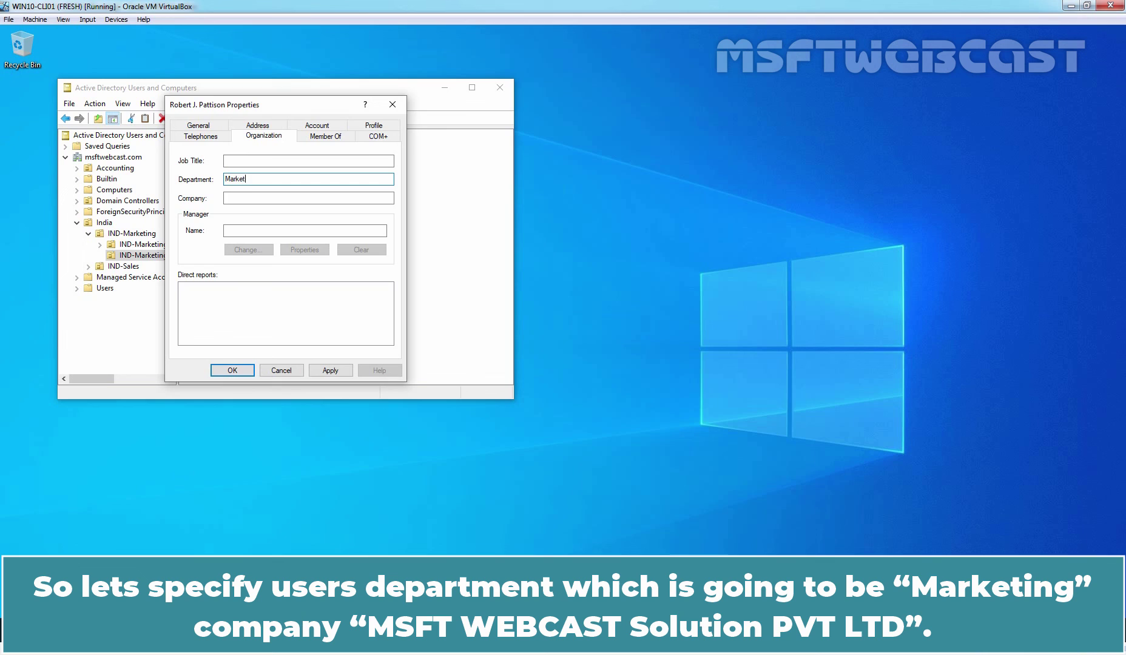
{"action": "left_click", "coordinate": [309, 197]}
{"action": "type", "text": "MS"}
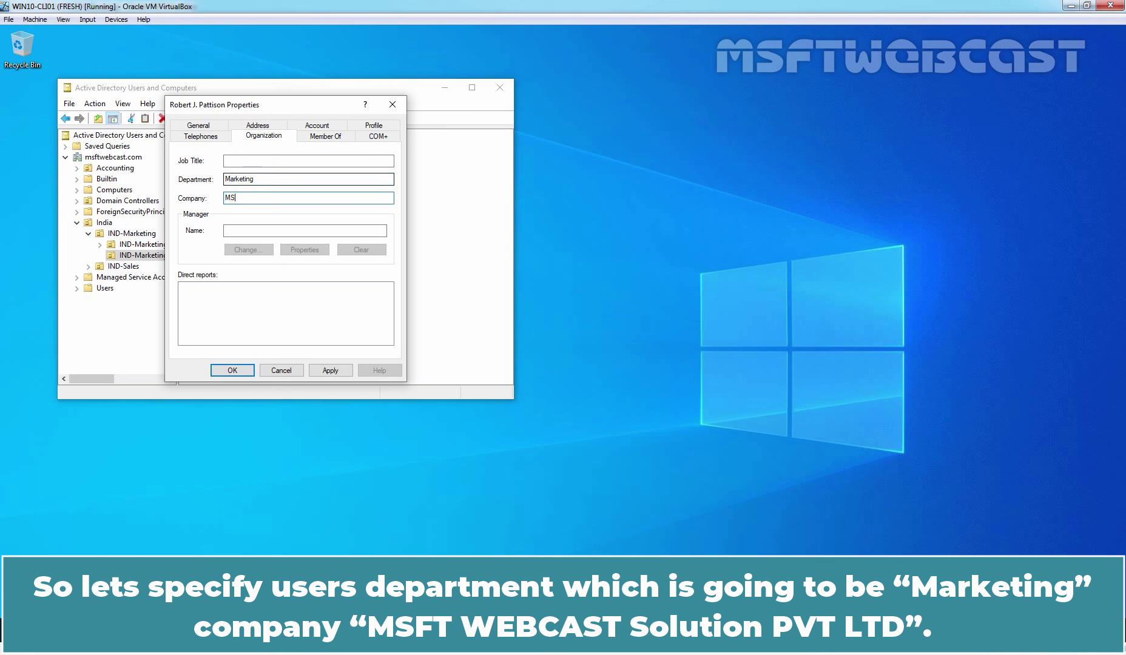
{"action": "type", "text": "FT WEBCAST Solution PVT LTD"}
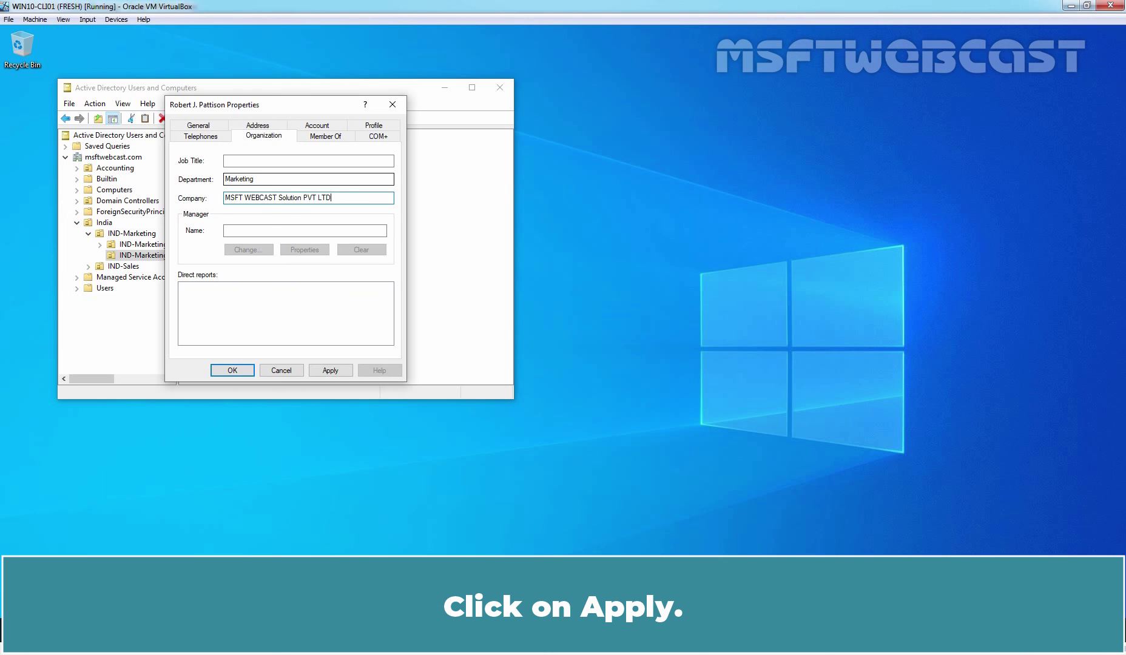
{"action": "left_click", "coordinate": [330, 370]}
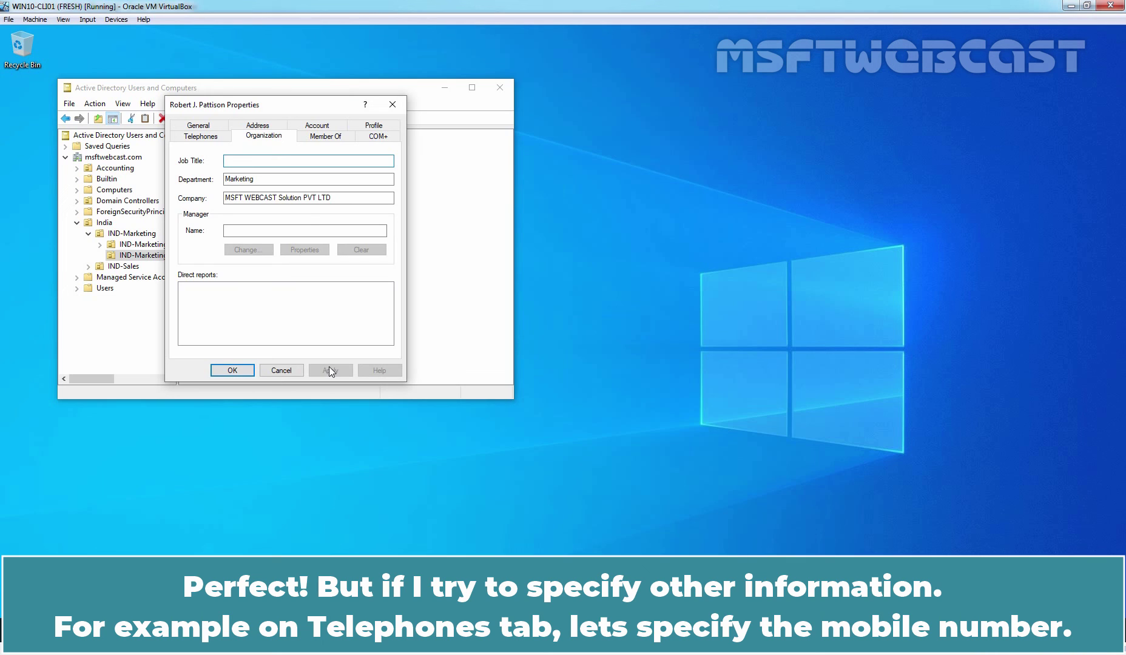
Try editing the Mobile field on Telephones and the Telephone number field on General
{"action": "left_click", "coordinate": [199, 137]}
{"action": "left_click", "coordinate": [242, 209]}
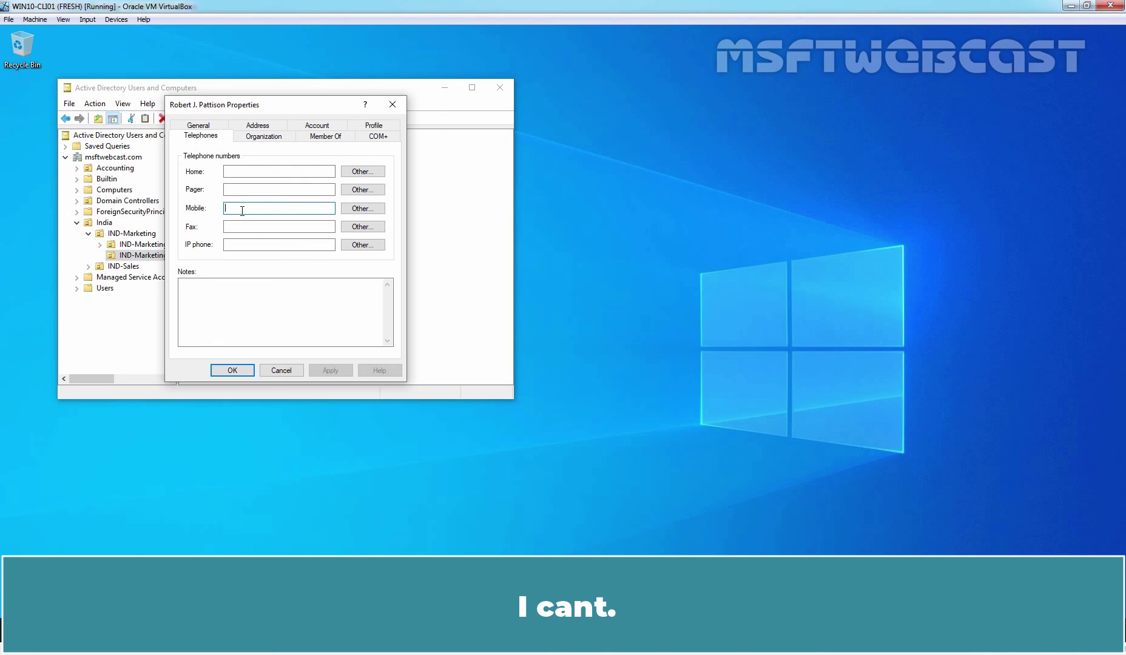
{"action": "left_click", "coordinate": [213, 126]}
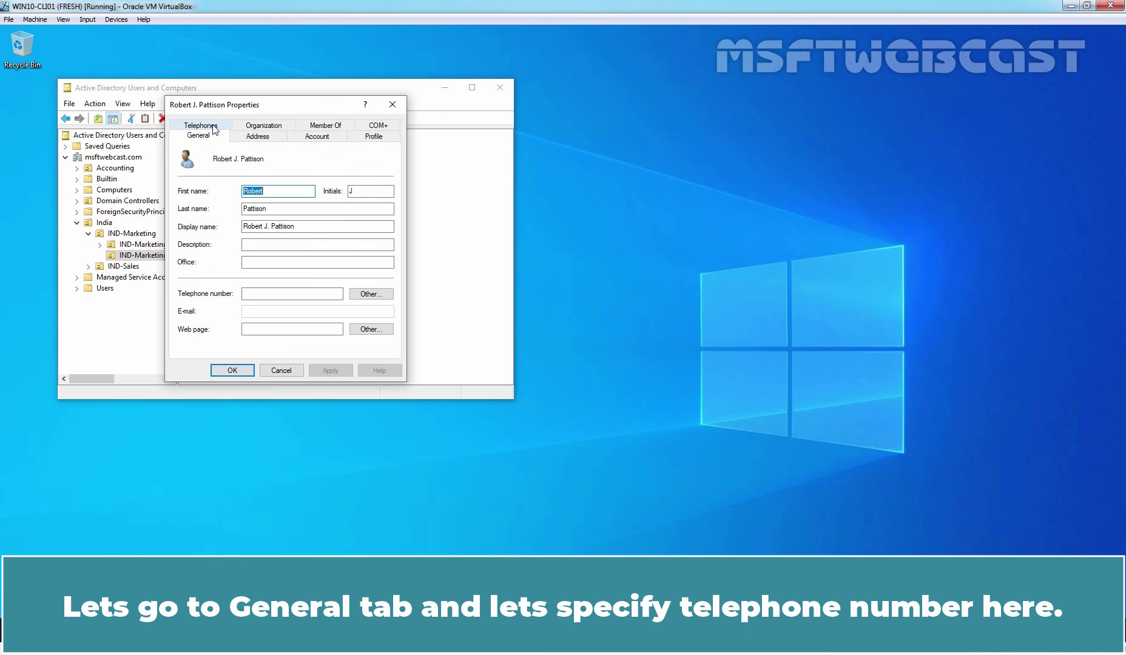
{"action": "left_click", "coordinate": [269, 294]}
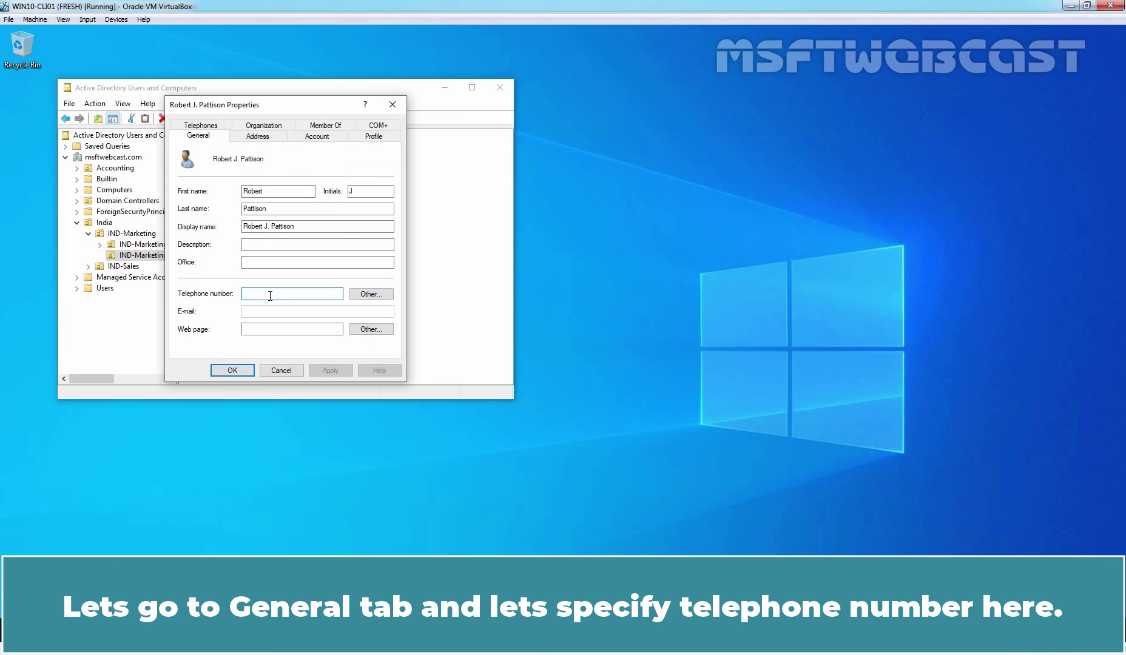